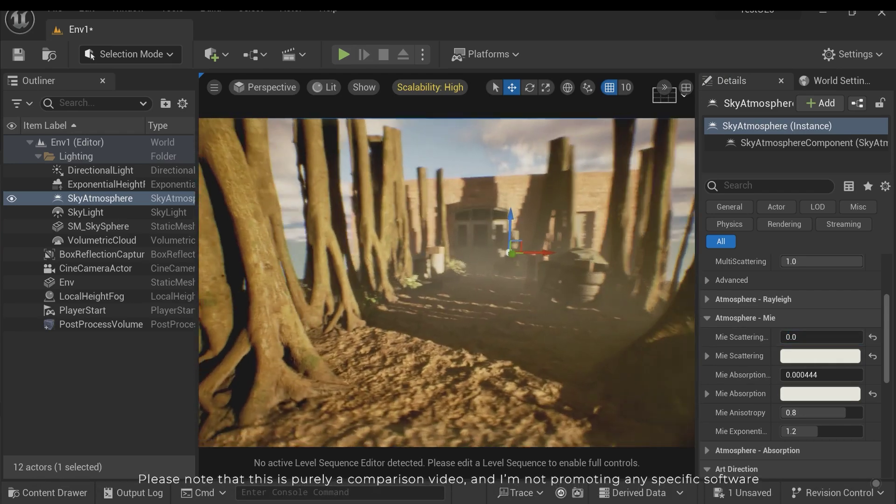
pyautogui.moveTo(456, 390); pyautogui.dragTo(429, 372, button='right')
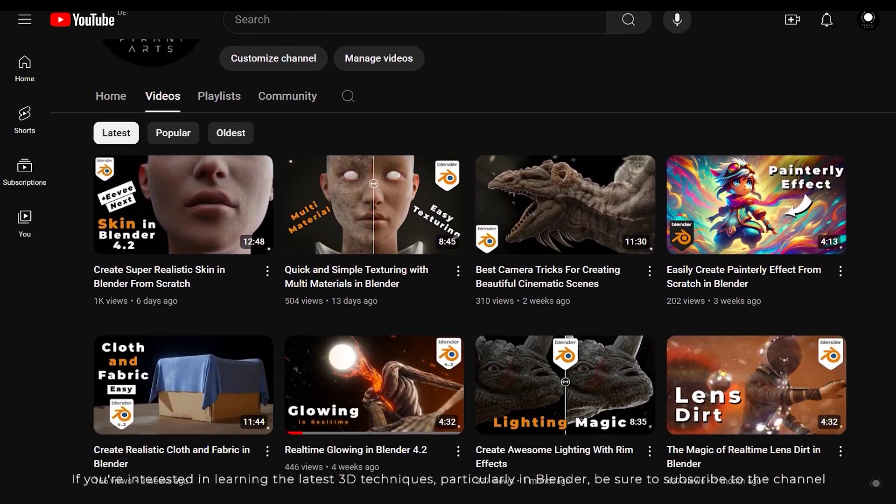
pyautogui.scroll(-9, 876, 484)
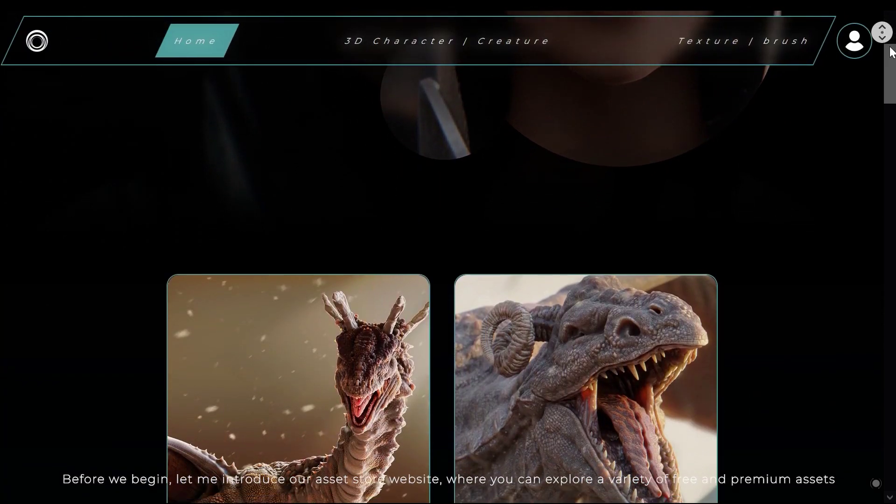
# Browse the asset store's creature and character models, and review the Gragon model's specifications and preview images
pyautogui.scroll(-7, 890, 52)
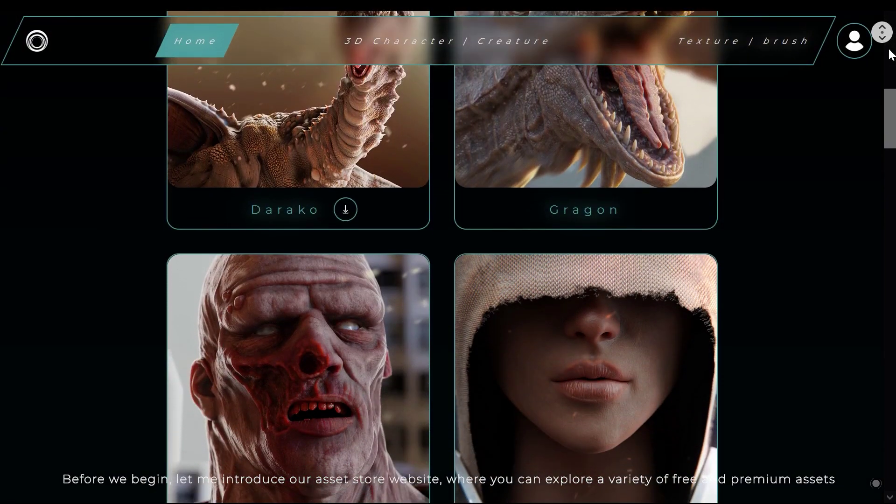
pyautogui.scroll(-7, 891, 53)
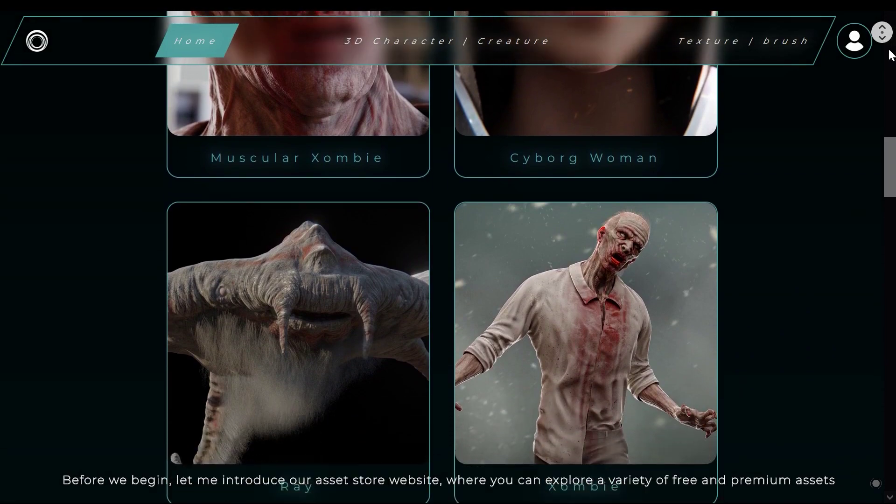
pyautogui.scroll(-7, 891, 52)
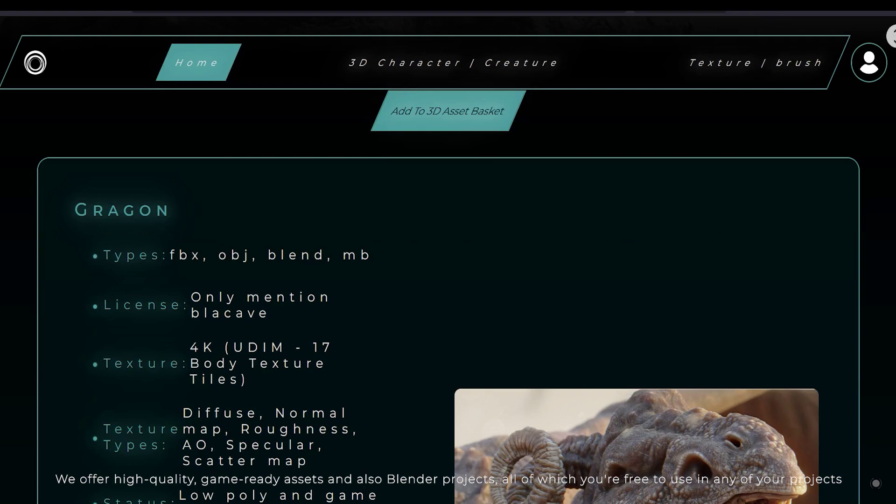
pyautogui.scroll(-4, 891, 52)
pyautogui.scroll(-8, 891, 36)
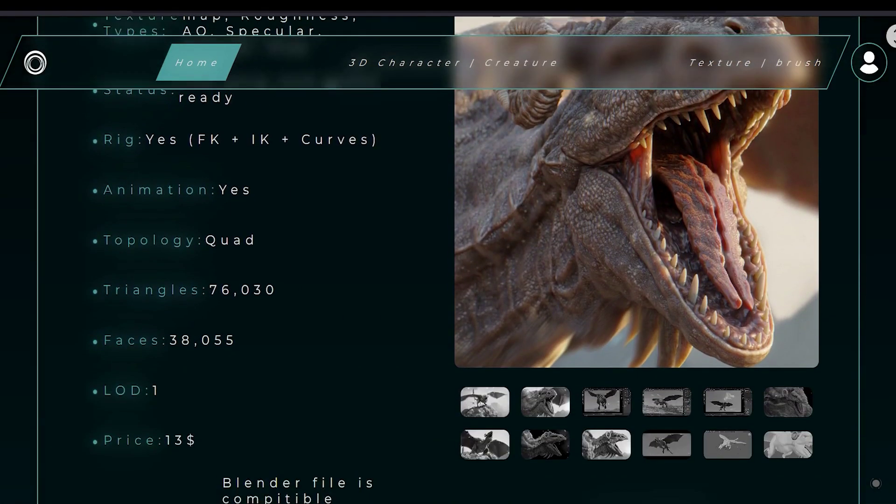
pyautogui.scroll(-1, 893, 61)
pyautogui.scroll(6, 846, 209)
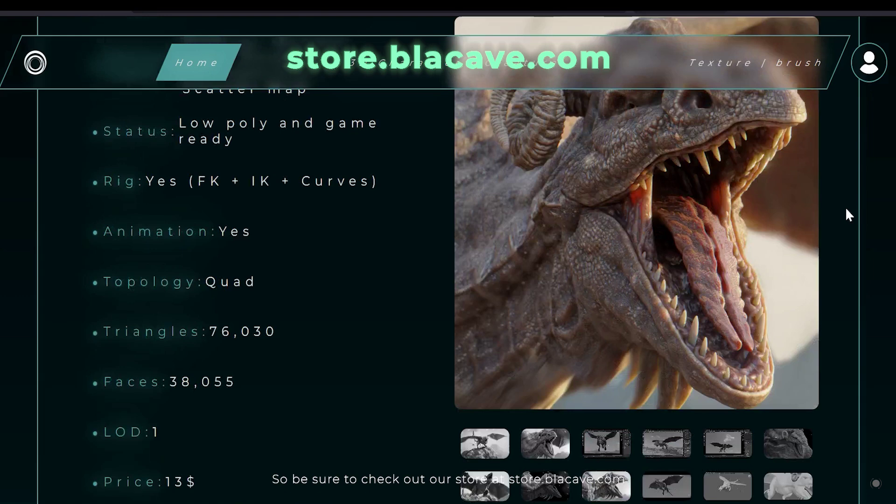
pyautogui.click(562, 451)
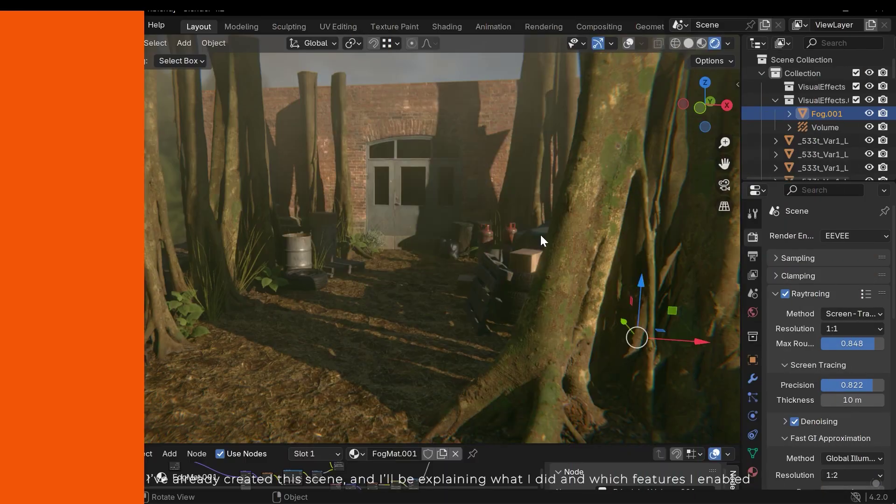
# Select the large foreground tree and enlarge the shader node area to show its TreeMat material
pyautogui.moveTo(540, 233); pyautogui.dragTo(483, 227, button='middle')
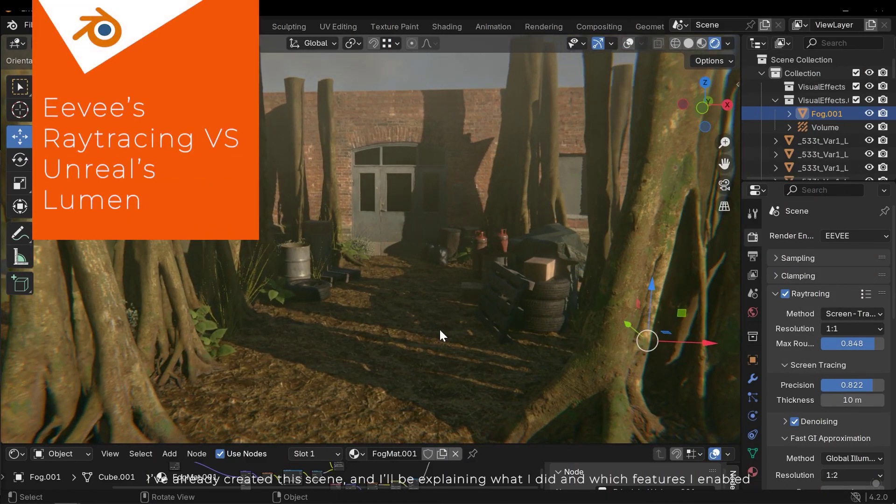
pyautogui.click(187, 311)
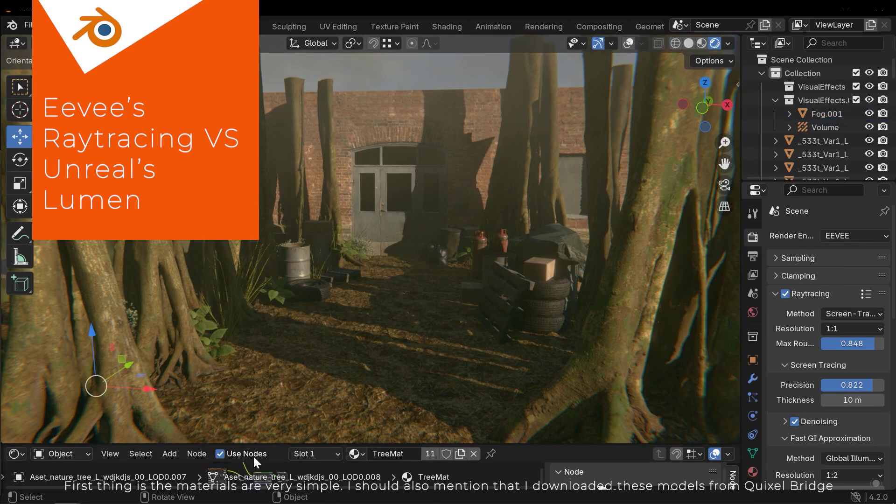
pyautogui.moveTo(263, 438); pyautogui.dragTo(263, 304)
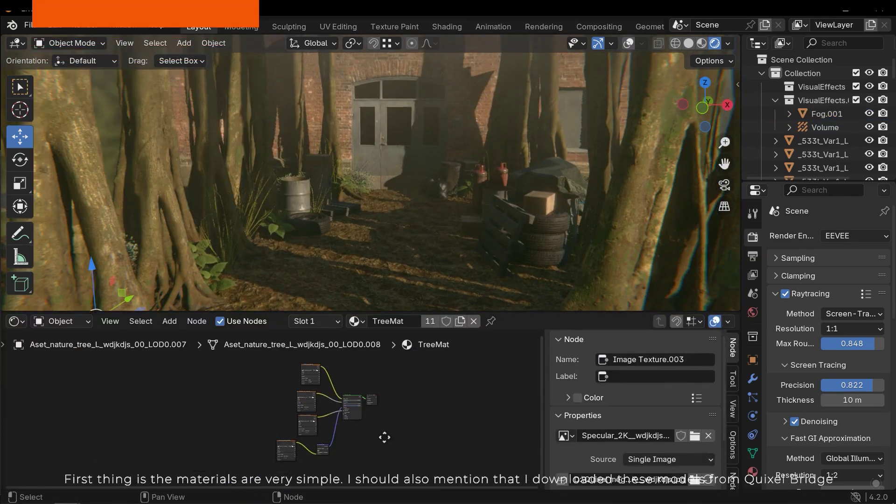
pyautogui.scroll(5, 381, 426)
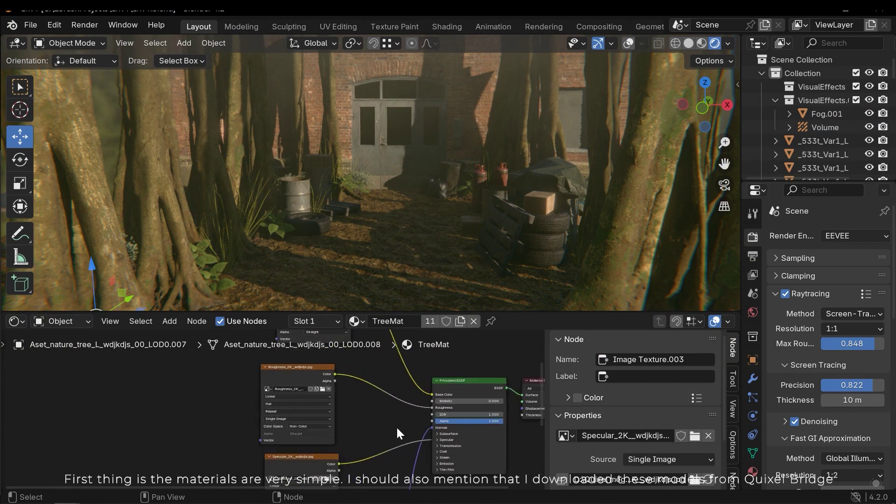
# Examine the tree material's image texture nodes and their connections to the Principled BSDF
pyautogui.moveTo(411, 410); pyautogui.dragTo(375, 480, button='middle')
pyautogui.moveTo(296, 426); pyautogui.dragTo(293, 488, button='middle')
pyautogui.moveTo(359, 389); pyautogui.dragTo(335, 436, button='middle')
pyautogui.scroll(3, 370, 397)
pyautogui.scroll(-1, 362, 401)
pyautogui.scroll(-1, 363, 399)
pyautogui.moveTo(362, 400); pyautogui.dragTo(345, 405, button='middle')
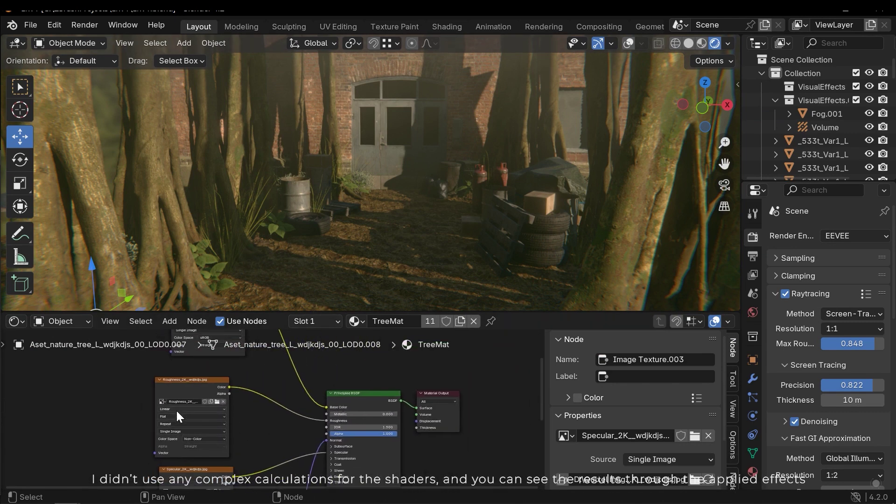
pyautogui.moveTo(253, 413); pyautogui.dragTo(344, 455, button='middle')
pyautogui.scroll(-2, 315, 379)
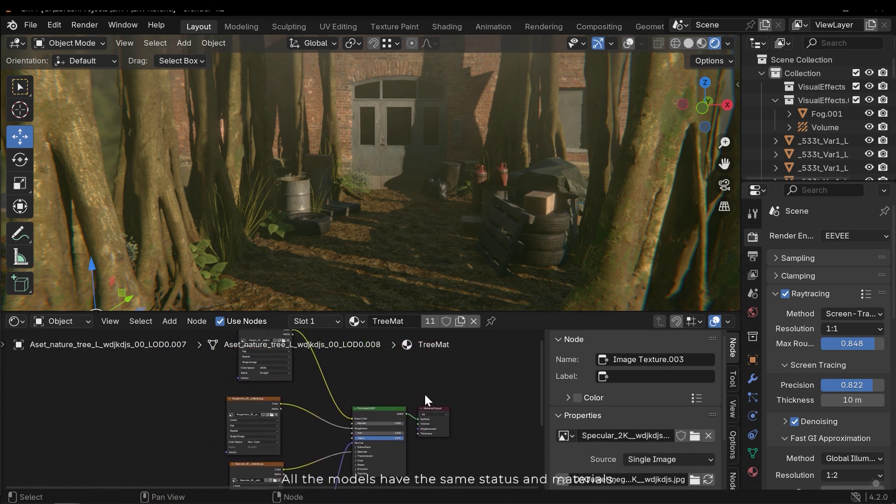
# Inspect the material nodes of the wooden pallet next to the tyre stack
pyautogui.click(510, 233)
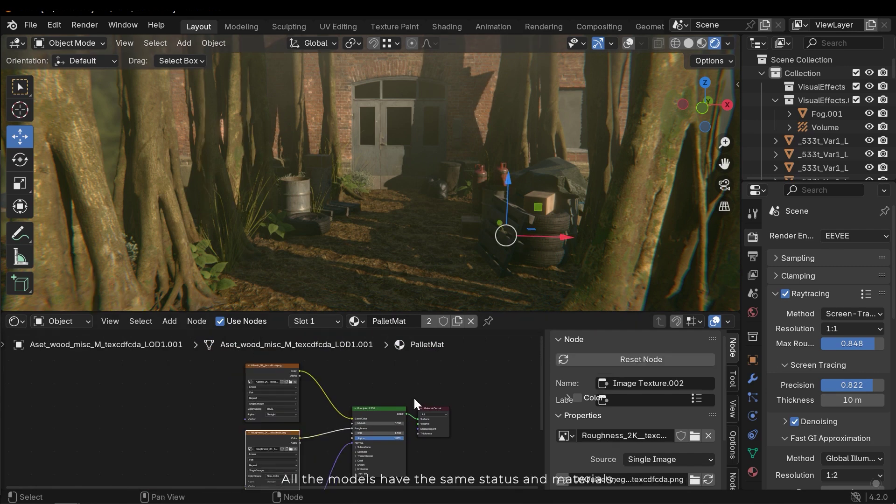
pyautogui.moveTo(414, 397); pyautogui.dragTo(373, 359, button='middle')
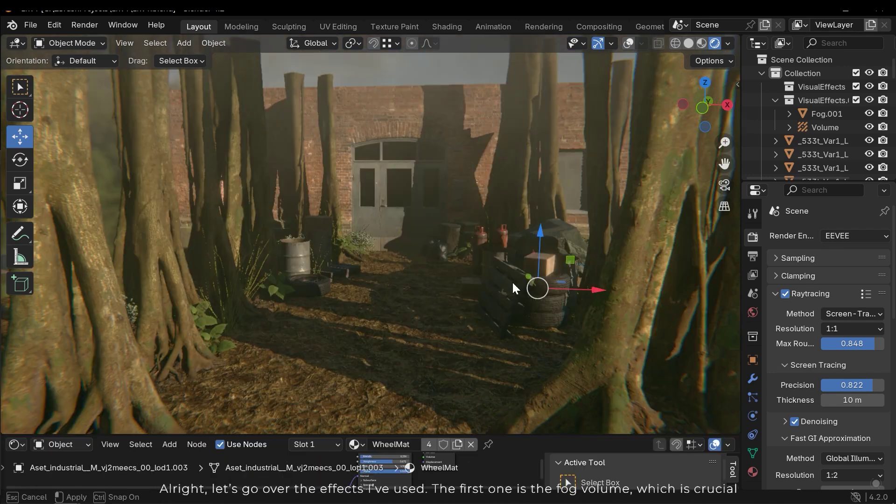
pyautogui.moveTo(512, 281); pyautogui.dragTo(491, 289, button='middle')
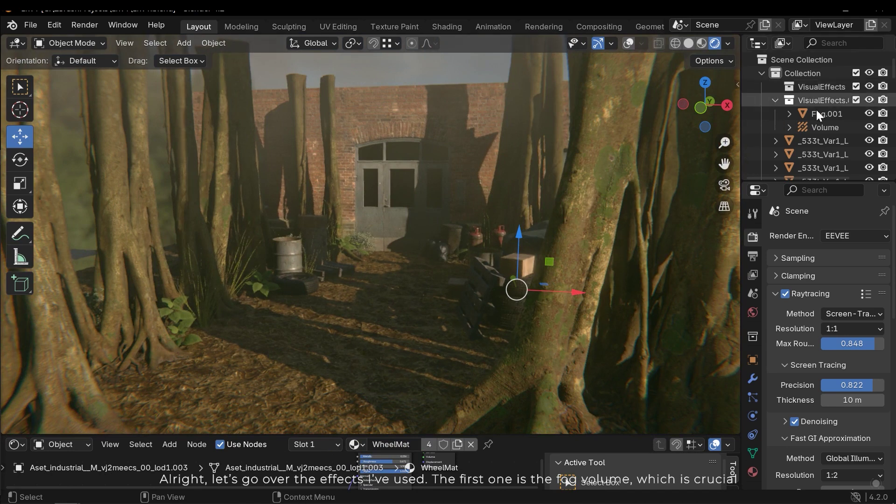
# Toggle the viewport visibility of Fog.001 off and on to compare the scene with and without fog
pyautogui.click(869, 114)
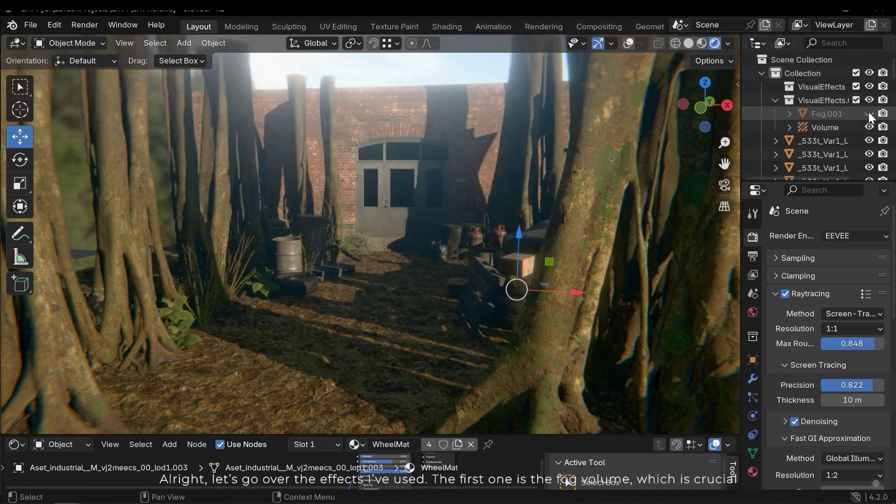
pyautogui.click(869, 114)
pyautogui.click(870, 113)
pyautogui.click(870, 113)
pyautogui.moveTo(591, 247); pyautogui.dragTo(430, 239, button='middle')
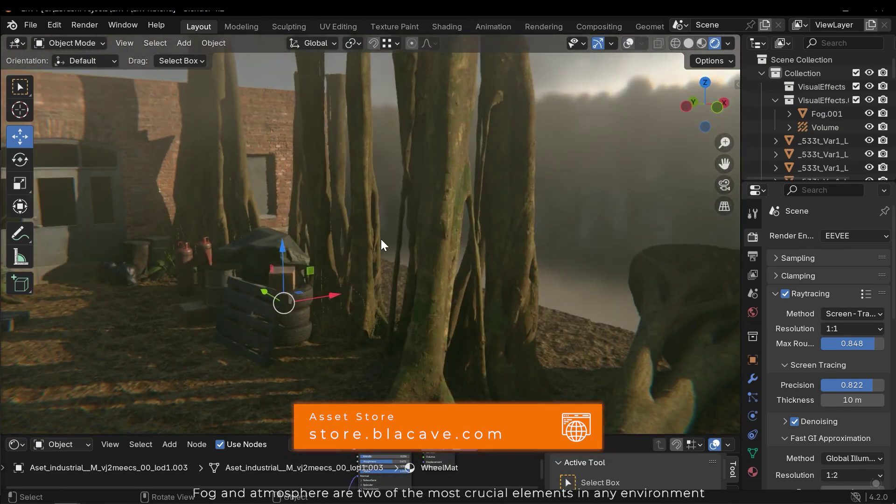
pyautogui.moveTo(372, 244); pyautogui.dragTo(390, 381, button='middle')
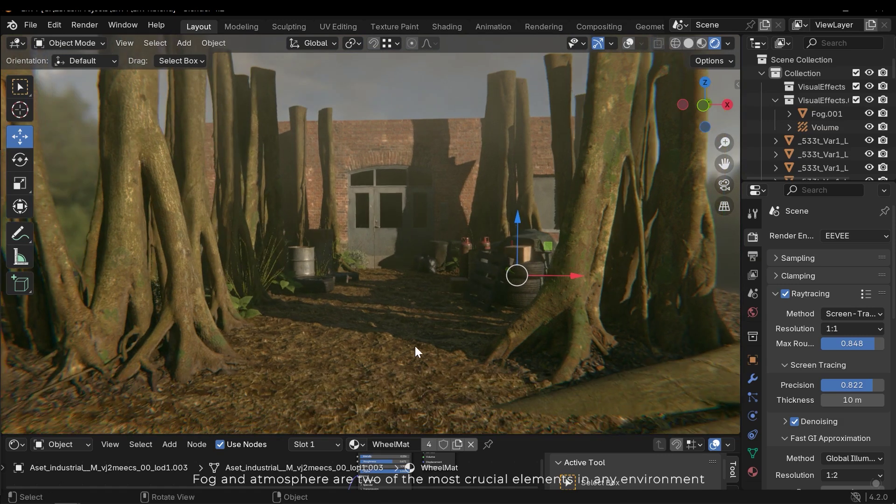
# Enlarge the shader node area and switch it from object to World shading to show the HDRI nodes
pyautogui.moveTo(368, 328); pyautogui.dragTo(368, 294)
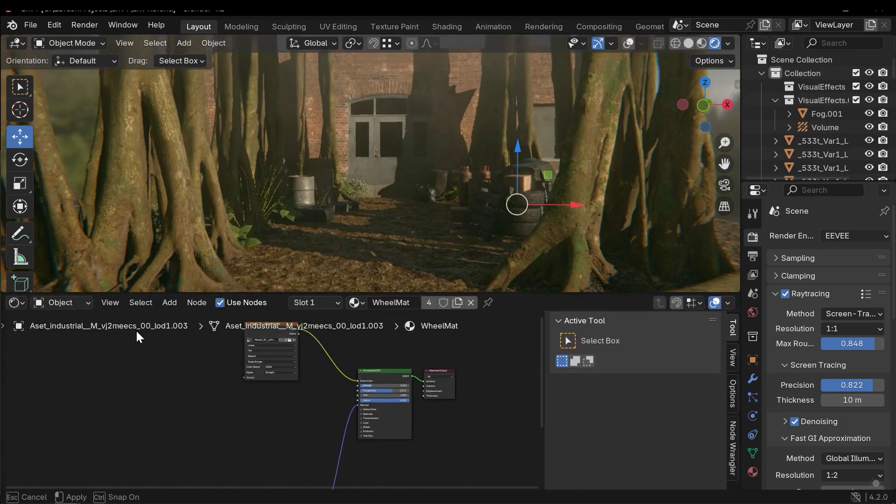
pyautogui.click(71, 301)
pyautogui.click(64, 348)
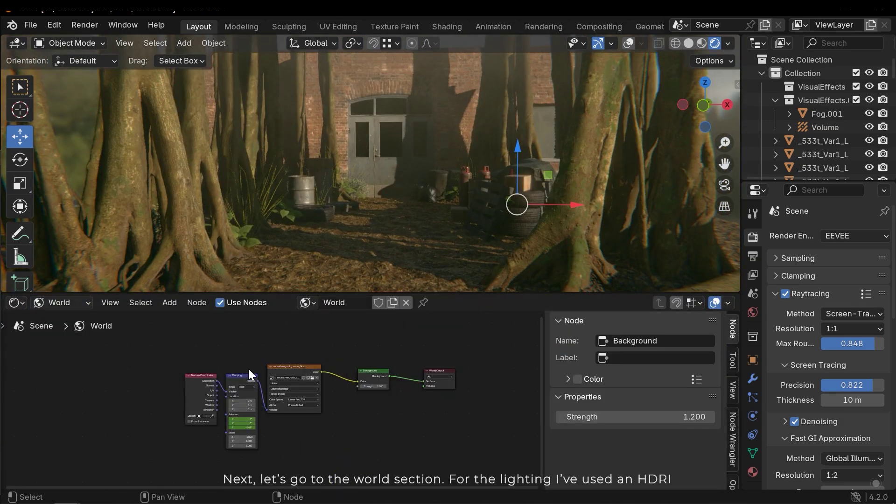
pyautogui.scroll(3, 327, 392)
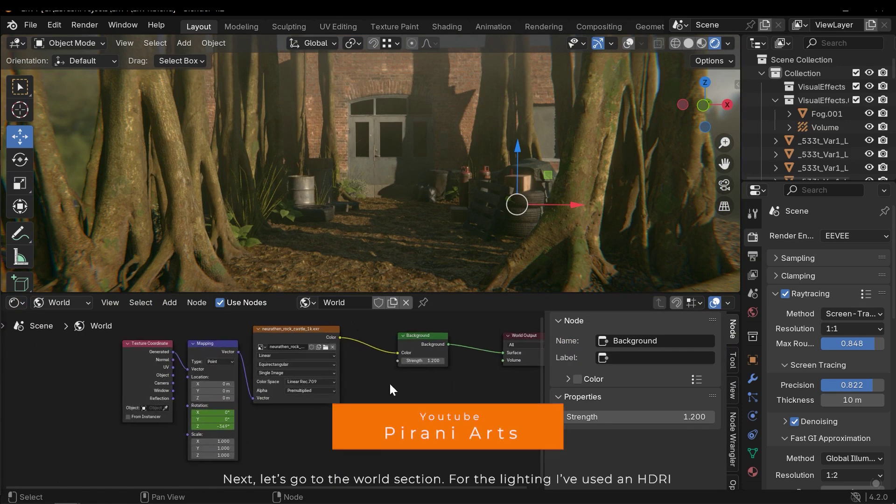
pyautogui.moveTo(421, 383); pyautogui.dragTo(426, 389, button='middle')
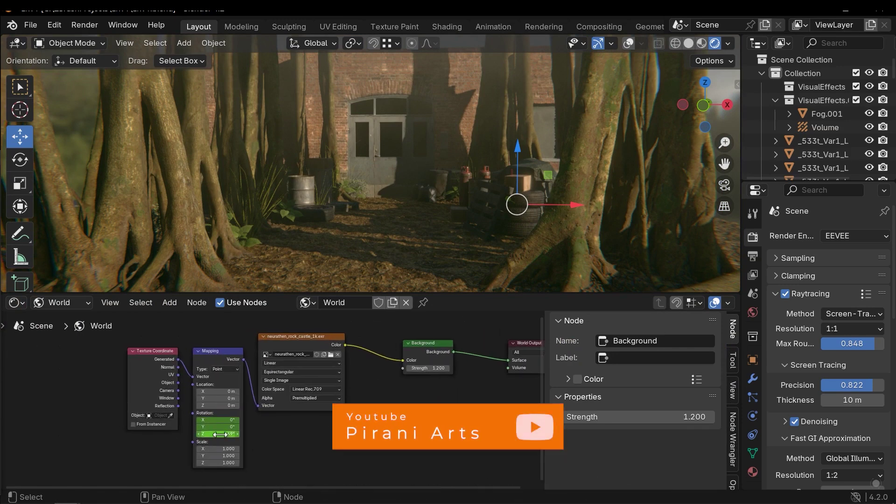
# Try a different Z rotation for the HDRI in the World's Mapping node and undo it
pyautogui.moveTo(220, 434); pyautogui.dragTo(153, 434)
pyautogui.hotkey('ctrl', 'z')
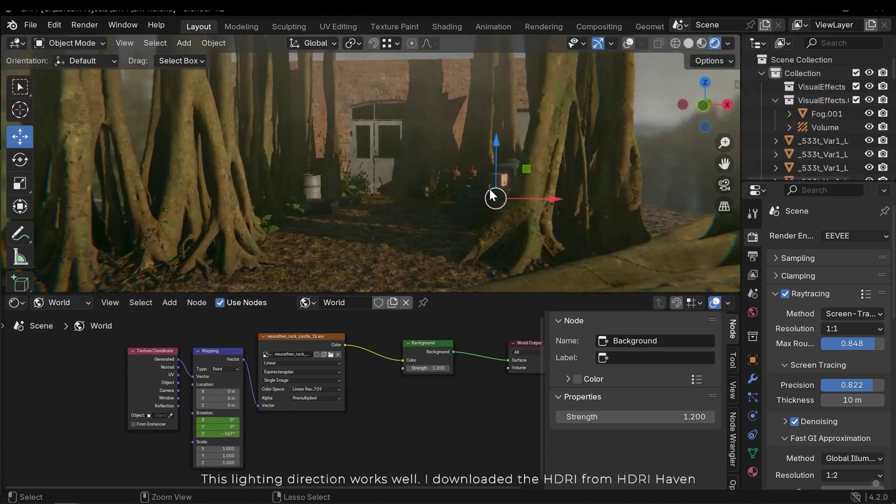
pyautogui.scroll(1, 490, 187)
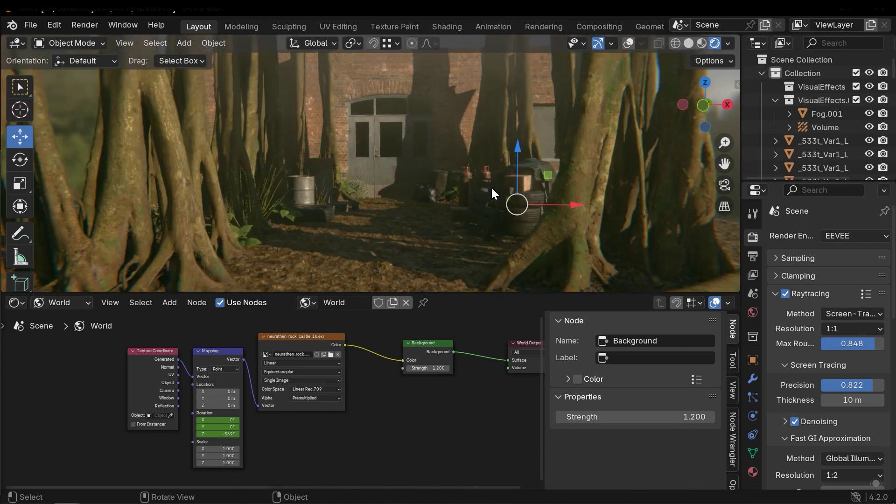
pyautogui.moveTo(486, 187); pyautogui.dragTo(482, 190, button='middle')
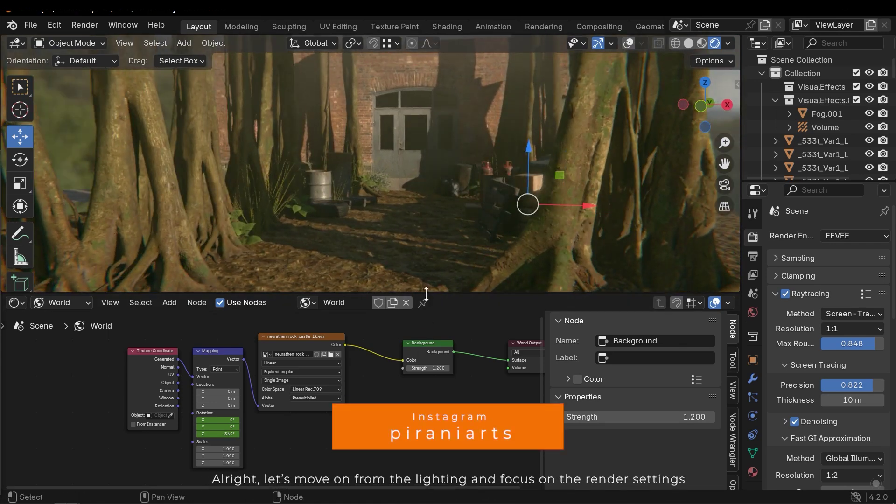
# Shrink the shader node area and examine the EEVEE Raytracing, Screen Tracing and Fast GI Approximation render settings
pyautogui.moveTo(426, 294); pyautogui.dragTo(427, 474)
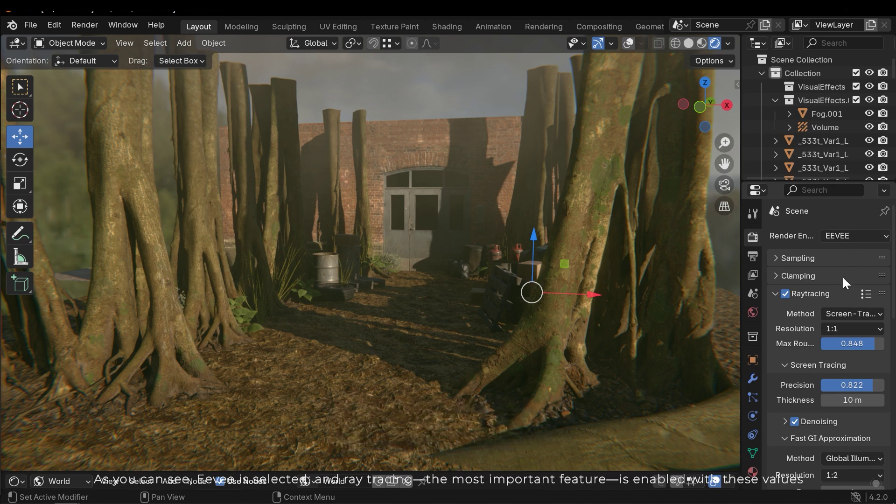
pyautogui.scroll(-2, 841, 276)
pyautogui.scroll(-4, 814, 268)
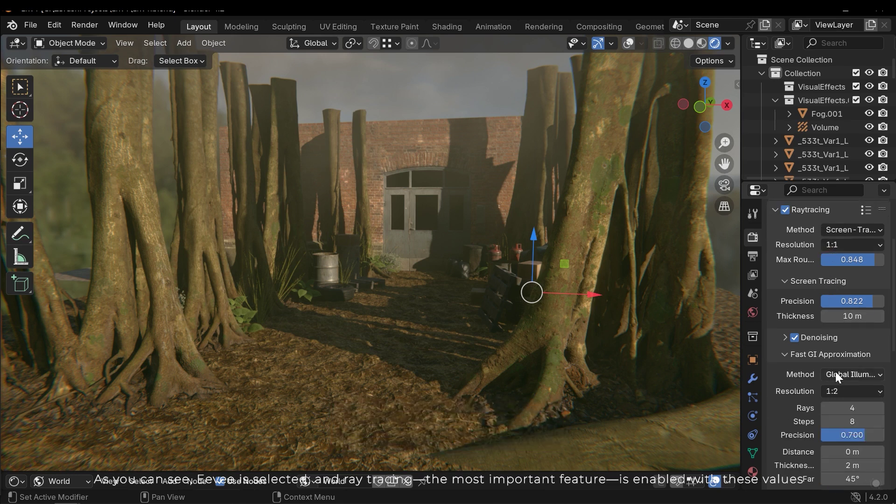
pyautogui.scroll(4, 840, 288)
pyautogui.scroll(-10, 815, 264)
pyautogui.scroll(8, 817, 282)
pyautogui.scroll(-6, 850, 317)
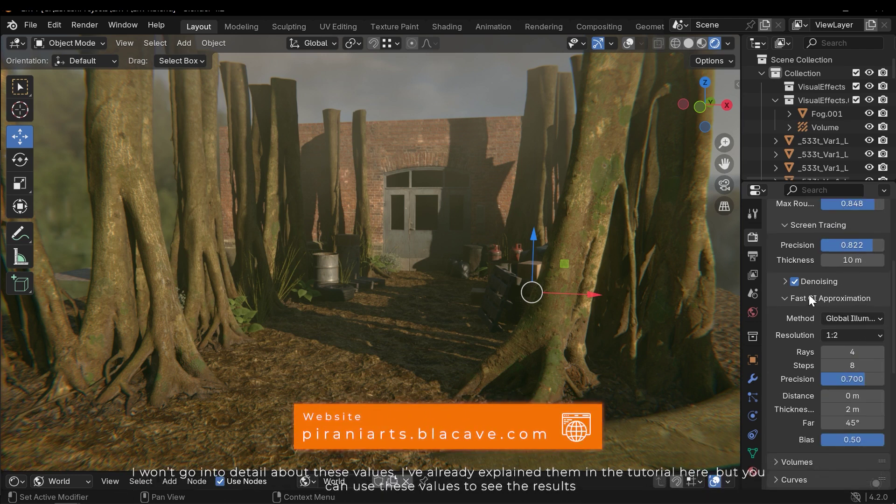
pyautogui.click(815, 297)
pyautogui.click(823, 299)
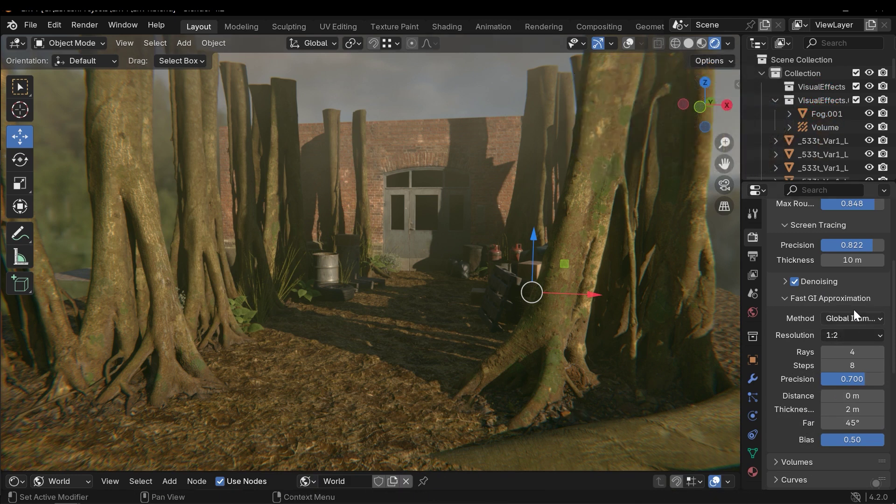
# Choose Khronos PBR Neutral as the view transform in the Color Management settings
pyautogui.scroll(5, 855, 278)
pyautogui.scroll(-15, 858, 280)
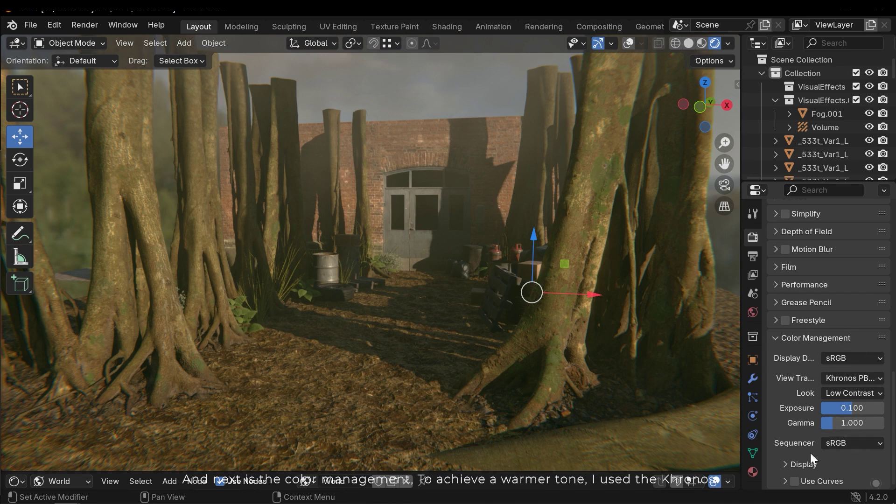
pyautogui.click(847, 378)
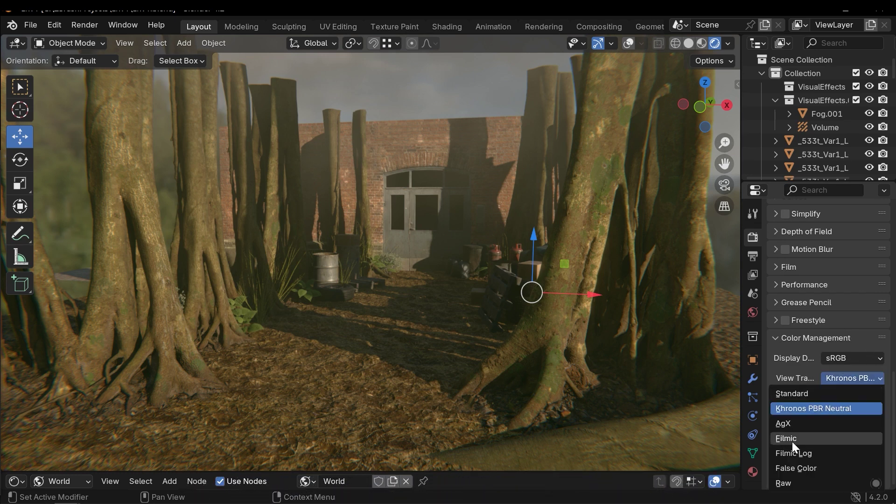
pyautogui.click(810, 409)
# Try the AgX view transform for comparison and undo the change
pyautogui.click(839, 377)
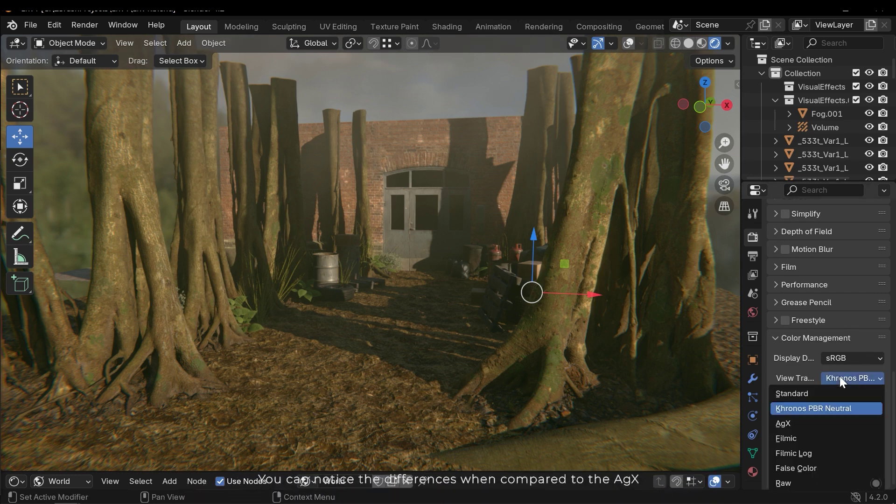
pyautogui.click(800, 422)
pyautogui.hotkey('ctrl', 'z')
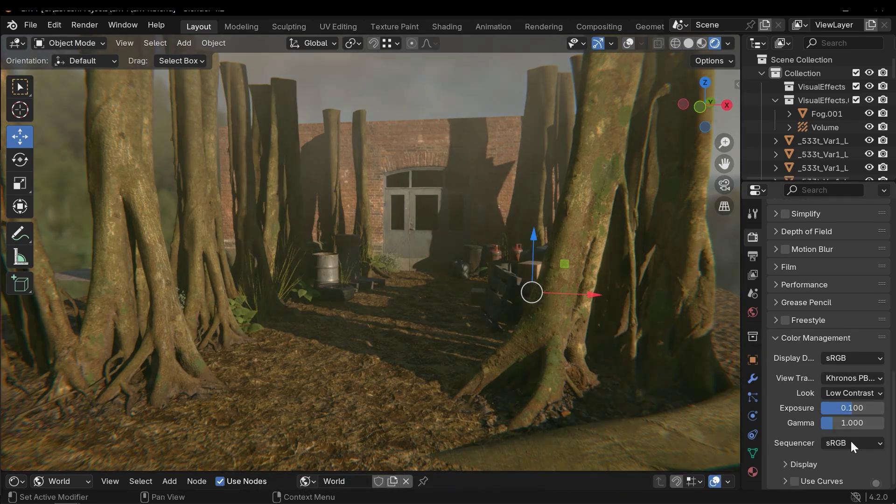
# Toggle EEVEE Raytracing off and on again to compare the forest scene with and without it
pyautogui.moveTo(579, 319); pyautogui.dragTo(552, 295, button='middle')
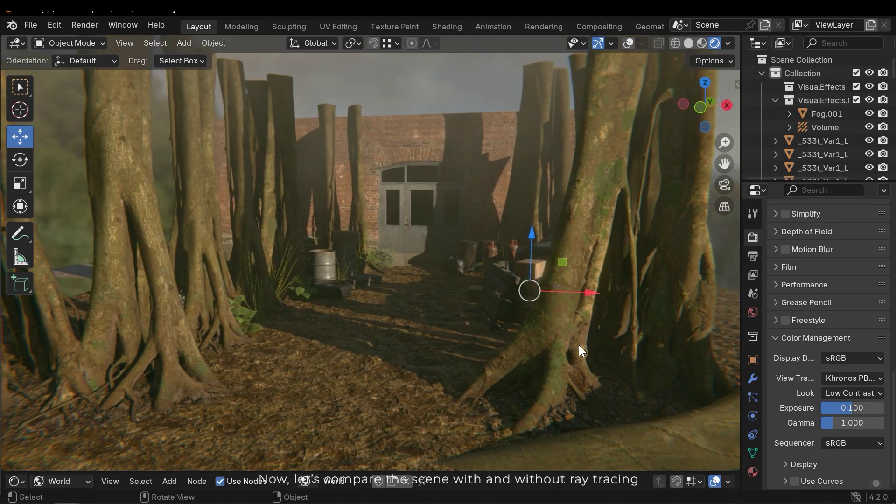
pyautogui.scroll(20, 839, 350)
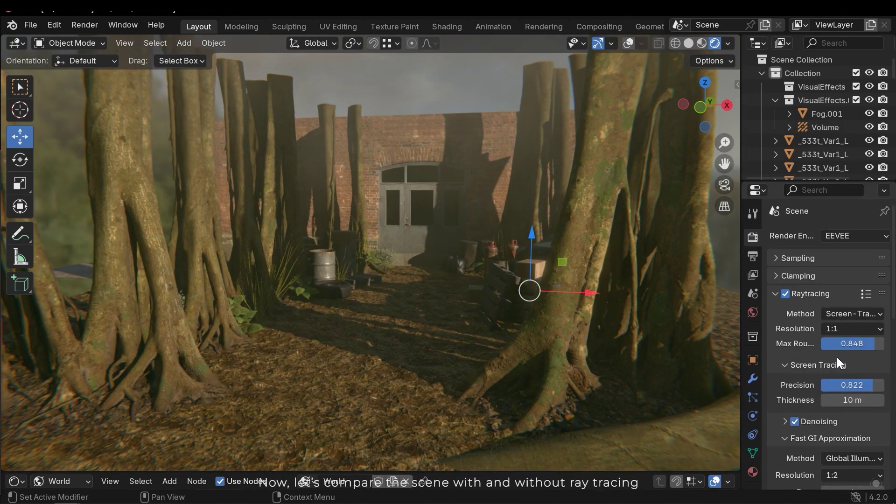
pyautogui.click(784, 293)
pyautogui.click(784, 293)
pyautogui.click(784, 293)
pyautogui.click(784, 293)
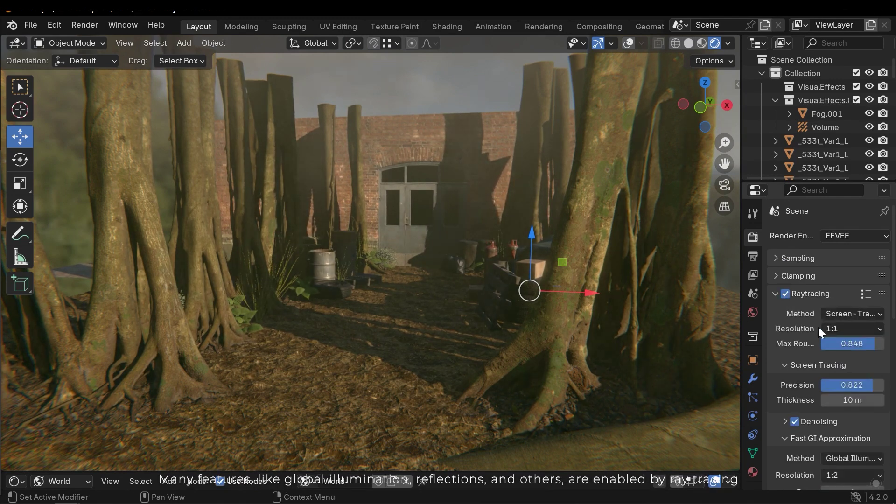
# Examine the render's viewport sampling and shadow settings, and the World's Light Probe and Sun settings
pyautogui.click(815, 260)
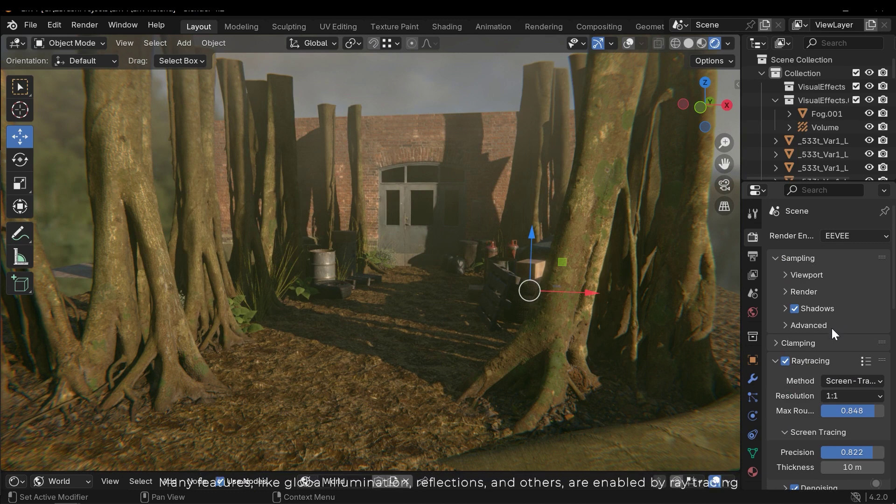
pyautogui.click(815, 273)
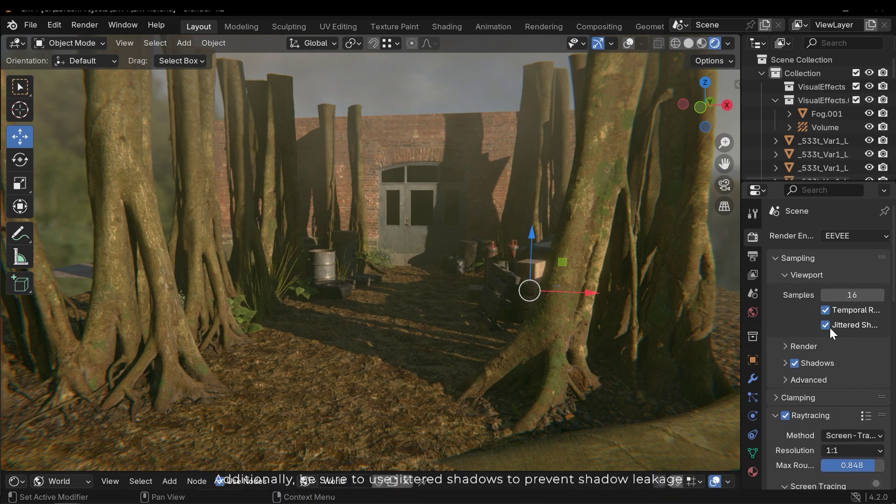
pyautogui.click(810, 366)
pyautogui.scroll(-3, 845, 359)
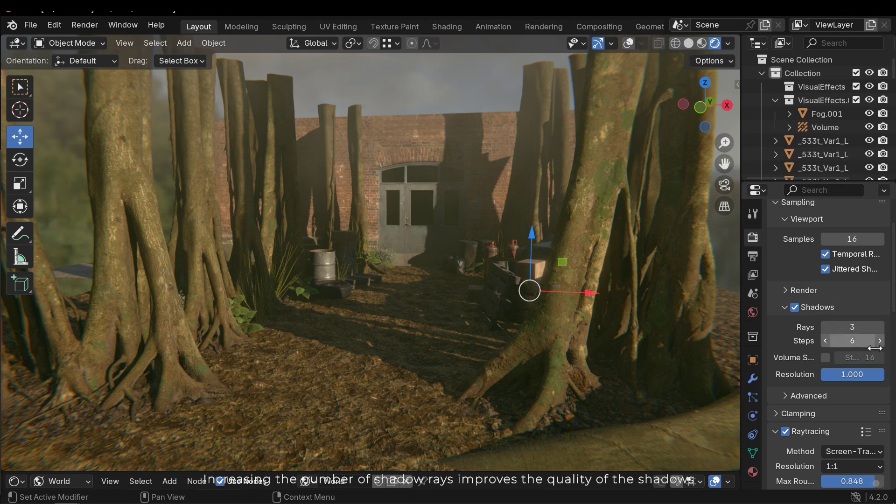
pyautogui.click(821, 312)
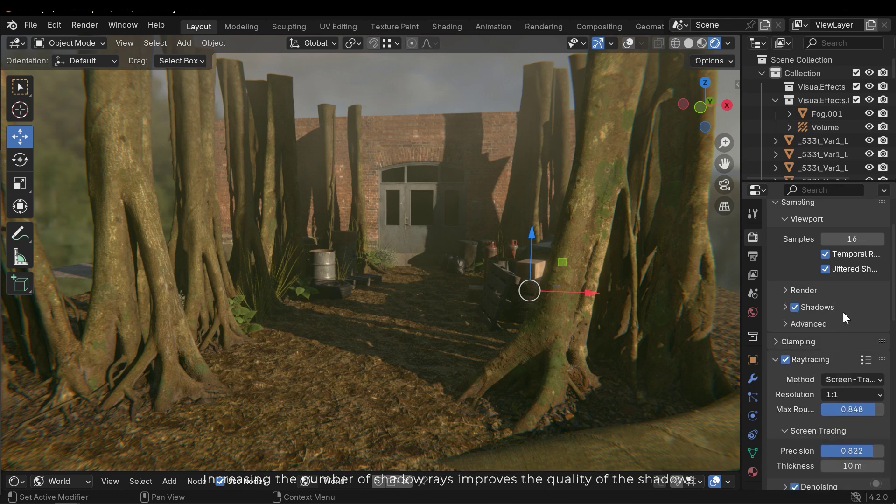
pyautogui.click(757, 314)
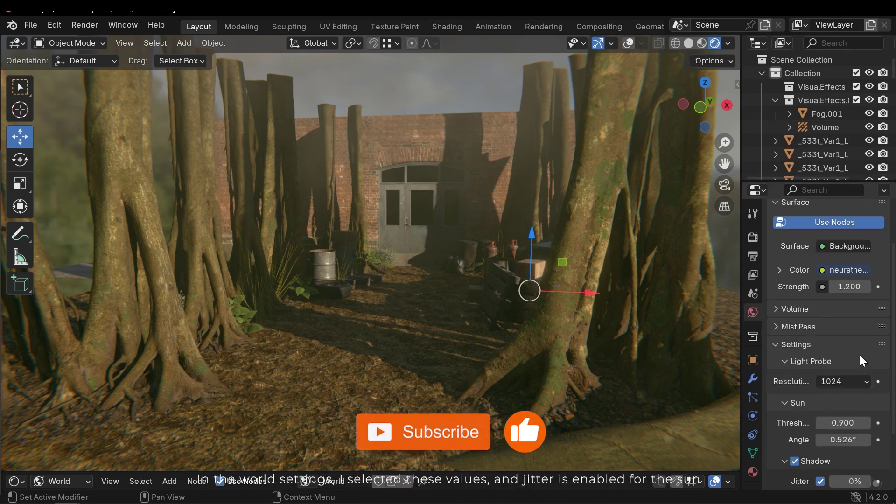
pyautogui.scroll(-4, 861, 355)
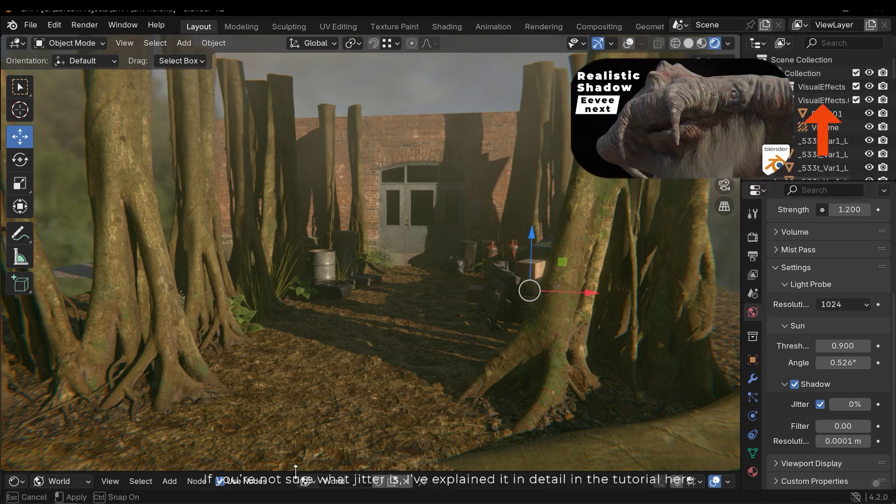
# Enlarge the node editor area below the viewport and switch it to the Compositor with the node tree in view
pyautogui.moveTo(290, 472); pyautogui.dragTo(313, 300)
pyautogui.click(17, 310)
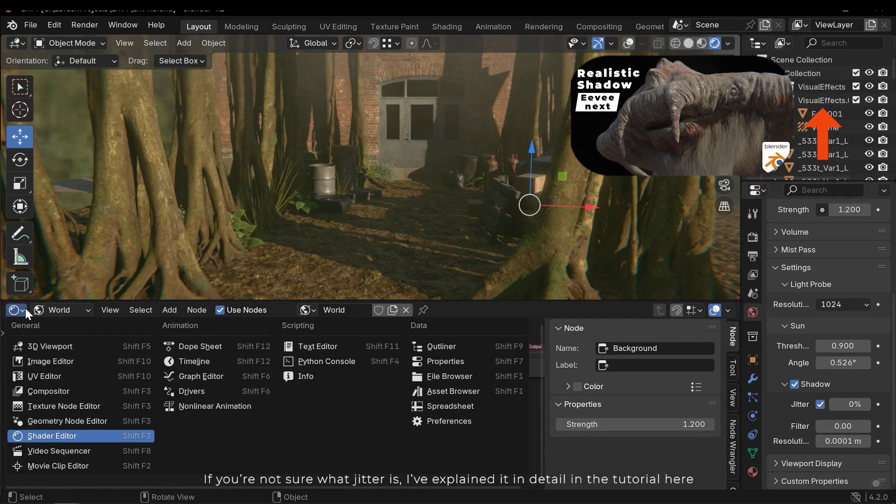
pyautogui.click(58, 396)
pyautogui.moveTo(446, 395); pyautogui.dragTo(309, 400, button='middle')
pyautogui.scroll(-8, 299, 402)
pyautogui.moveTo(400, 407)
pyautogui.mouseDown(button='middle')
pyautogui.moveTo(374, 393)
pyautogui.moveTo(393, 399)
pyautogui.mouseUp(button='middle')
pyautogui.scroll(5, 375, 392)
pyautogui.scroll(2, 411, 397)
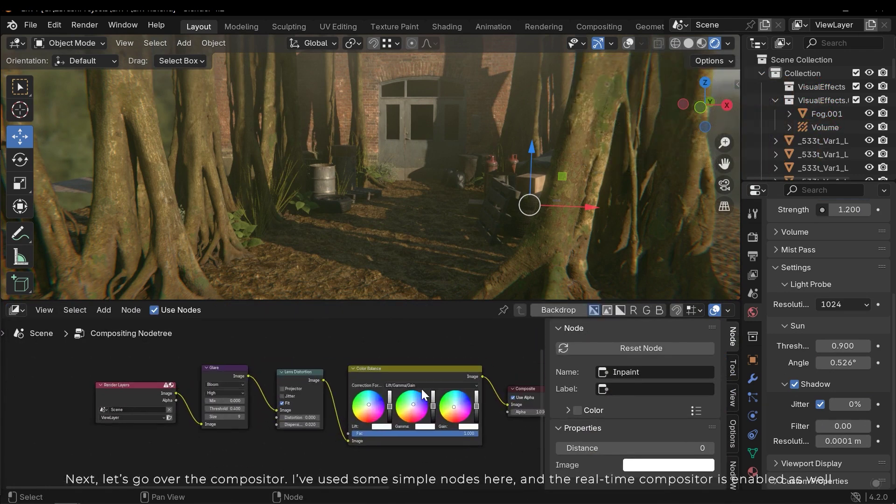
# Set the viewport compositor to Disabled to view the scene without post-processing, and return it to Always
pyautogui.click(728, 43)
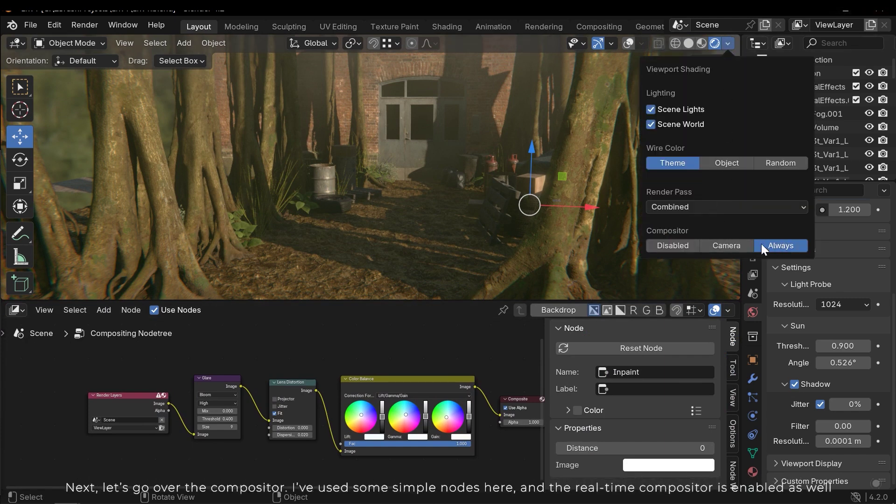
pyautogui.click(656, 248)
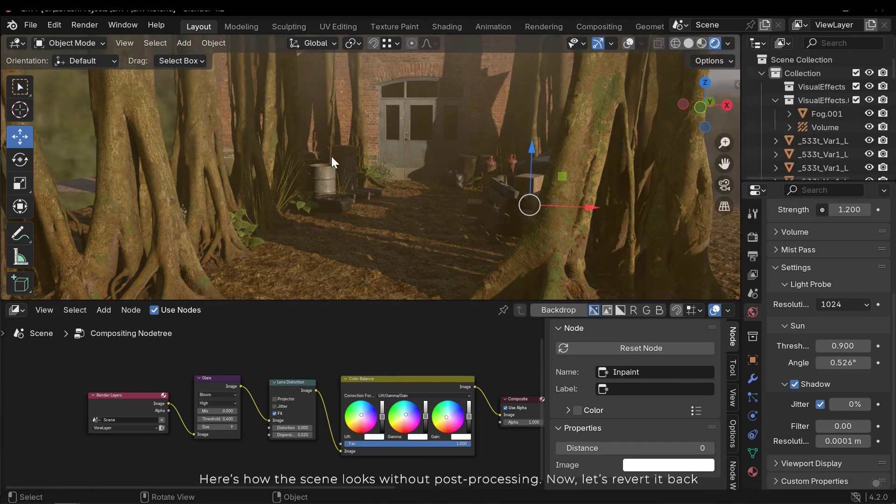
pyautogui.scroll(-3, 341, 160)
pyautogui.scroll(2, 349, 160)
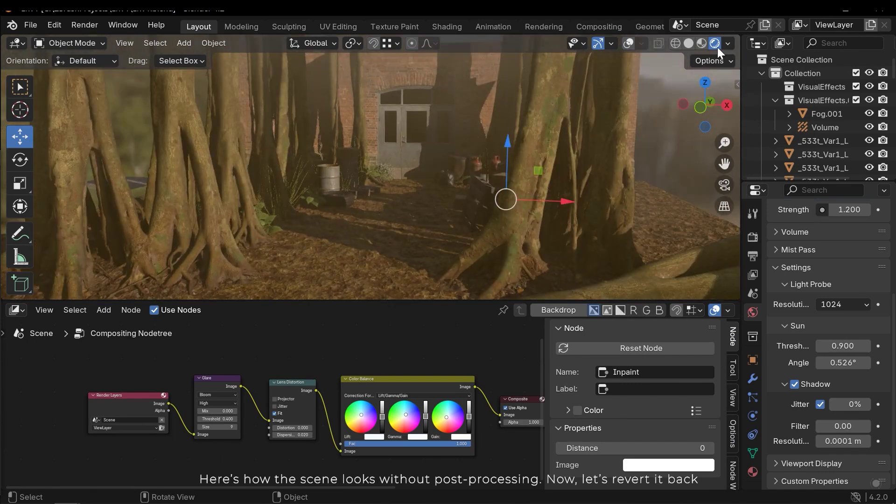
pyautogui.click(728, 43)
pyautogui.click(784, 244)
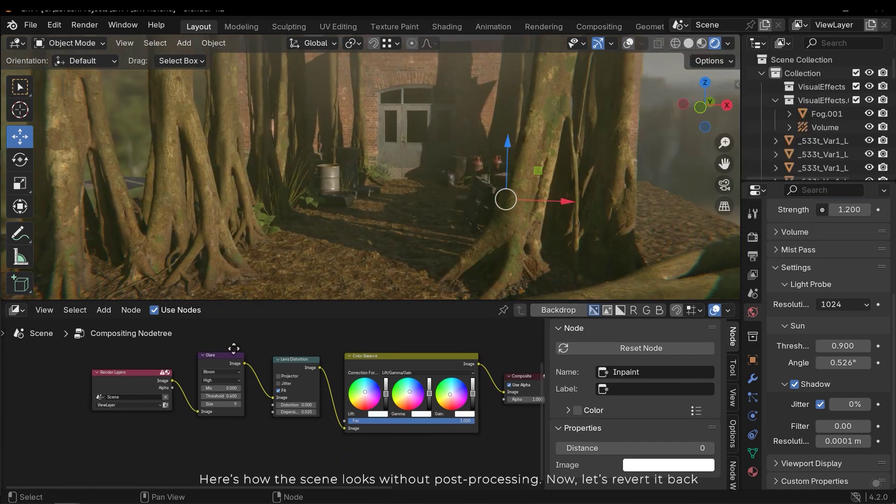
# Examine the Glare, Lens Distortion and Color Balance nodes in the compositing node tree
pyautogui.scroll(5, 236, 357)
pyautogui.moveTo(252, 363); pyautogui.dragTo(139, 383, button='middle')
pyautogui.scroll(-4, 208, 389)
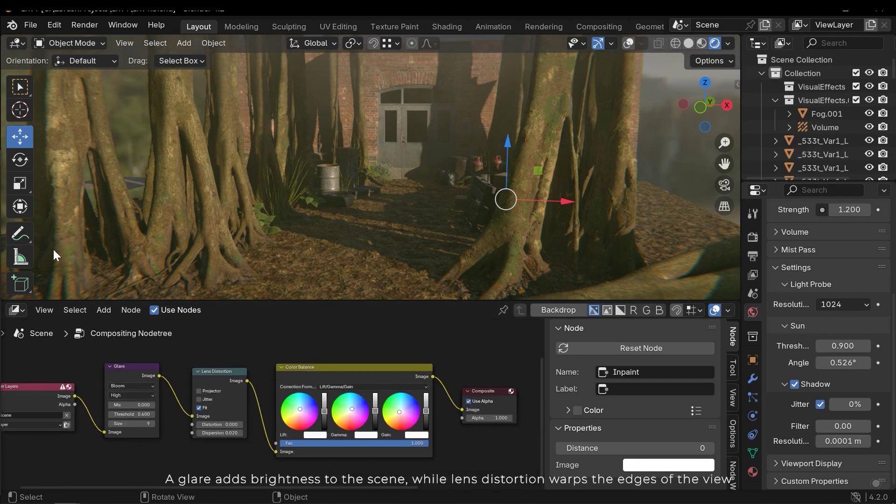
pyautogui.moveTo(323, 409); pyautogui.dragTo(352, 389, button='middle')
pyautogui.scroll(2, 338, 393)
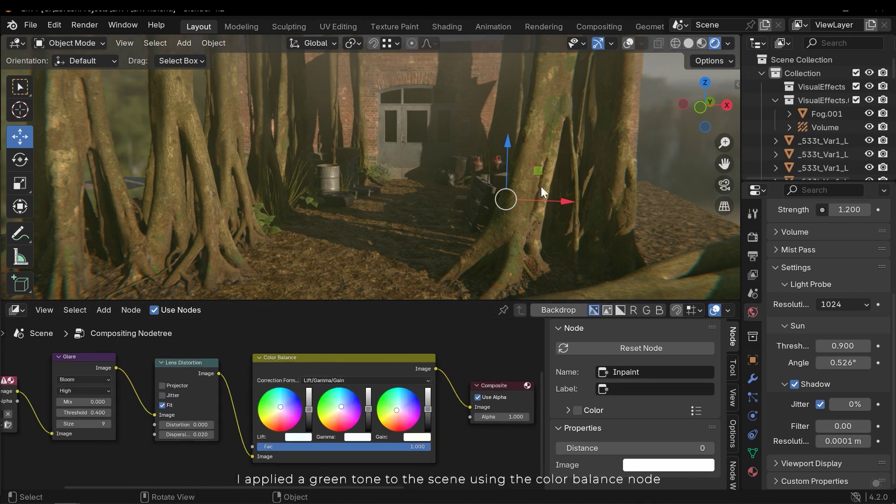
pyautogui.moveTo(438, 407); pyautogui.dragTo(384, 402, button='middle')
pyautogui.scroll(-2, 428, 384)
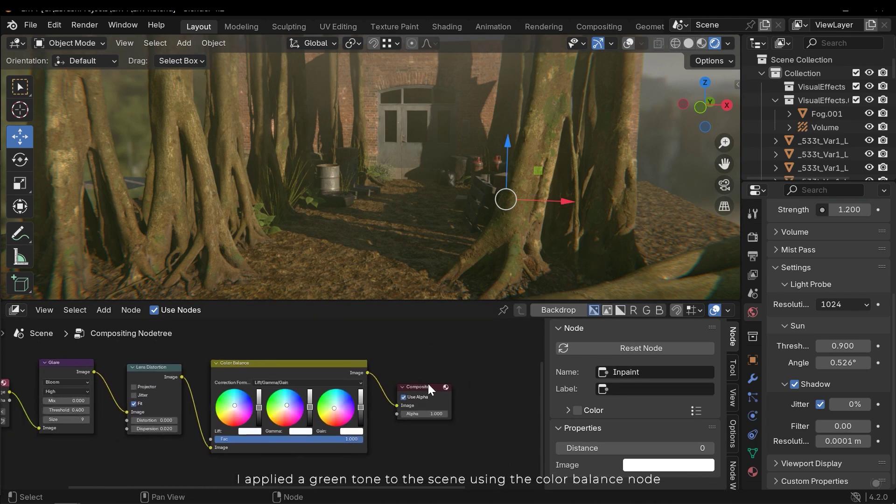
# Shrink the compositor area and view the scene through the camera
pyautogui.moveTo(419, 301); pyautogui.dragTo(423, 449)
pyautogui.moveTo(410, 299)
pyautogui.mouseDown(button='middle')
pyautogui.moveTo(404, 305)
pyautogui.moveTo(415, 307)
pyautogui.mouseUp(button='middle')
pyautogui.press('KP_0')
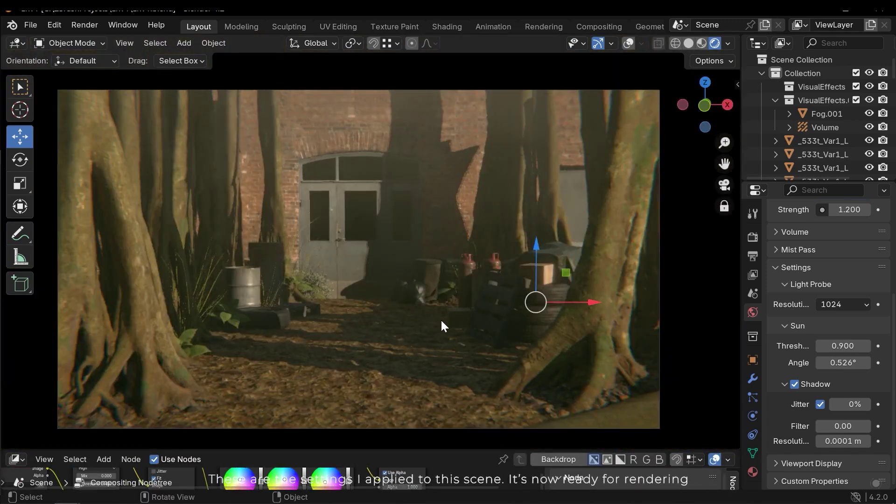
pyautogui.click(80, 26)
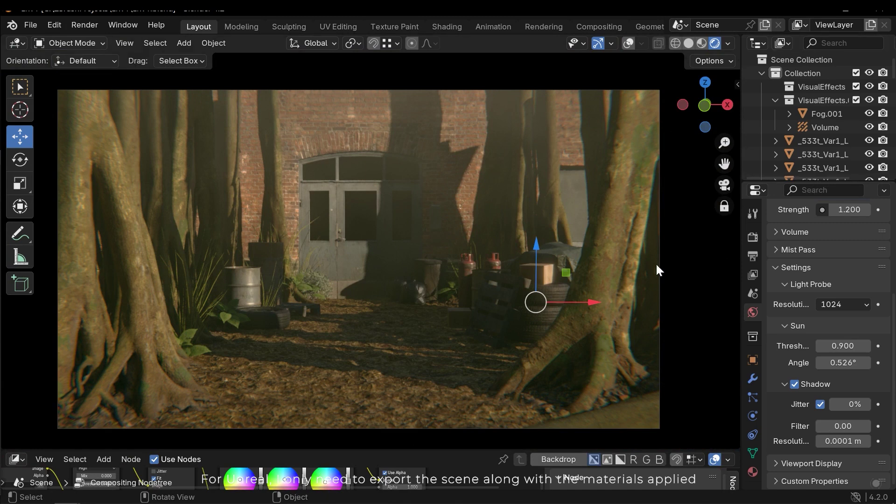
# Set up an FBX export limited to the active collection with animation disabled, and close the export dialog without exporting
pyautogui.moveTo(553, 236); pyautogui.dragTo(509, 240, button='middle')
pyautogui.click(27, 24)
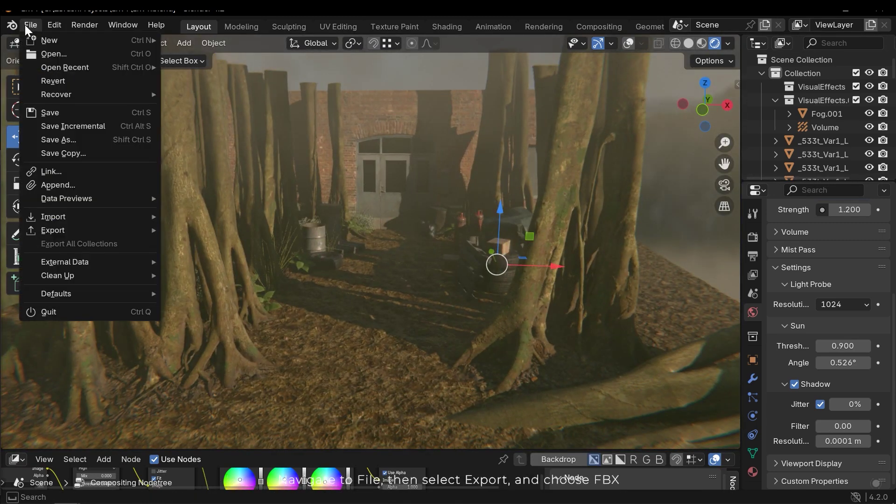
pyautogui.moveTo(61, 231)
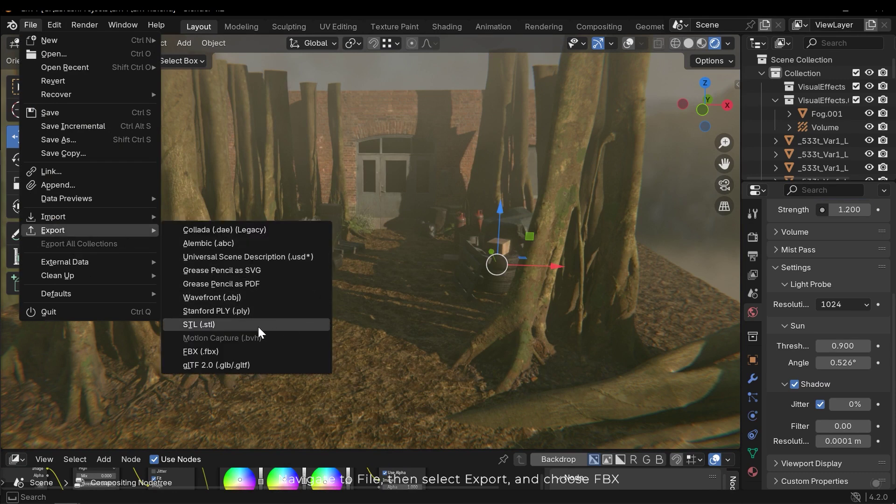
pyautogui.click(214, 354)
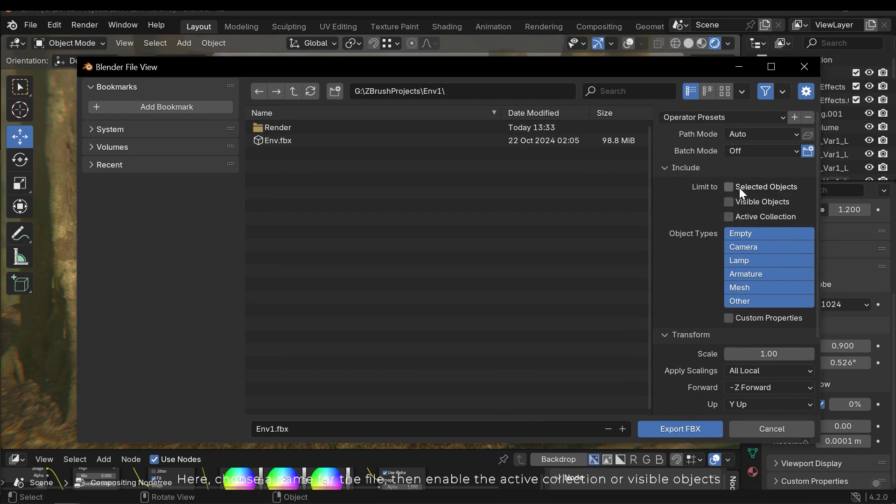
pyautogui.click(765, 202)
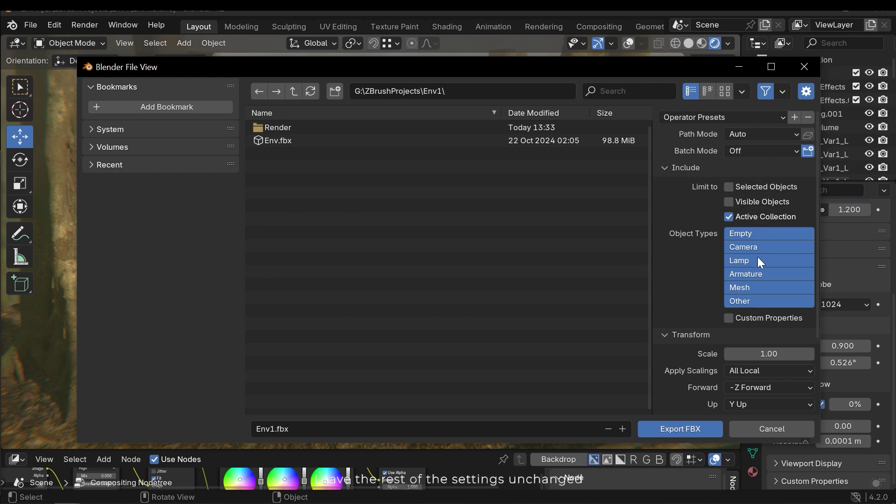
pyautogui.scroll(-3, 764, 277)
pyautogui.scroll(-2, 769, 249)
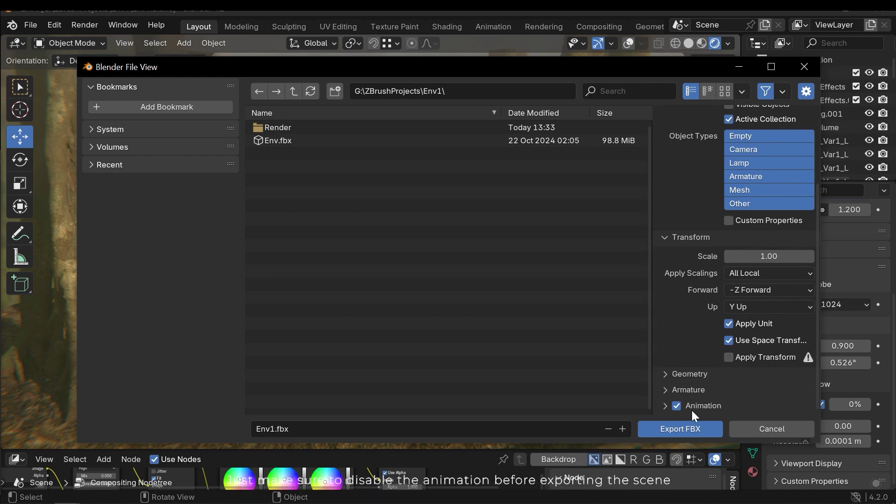
pyautogui.click(676, 405)
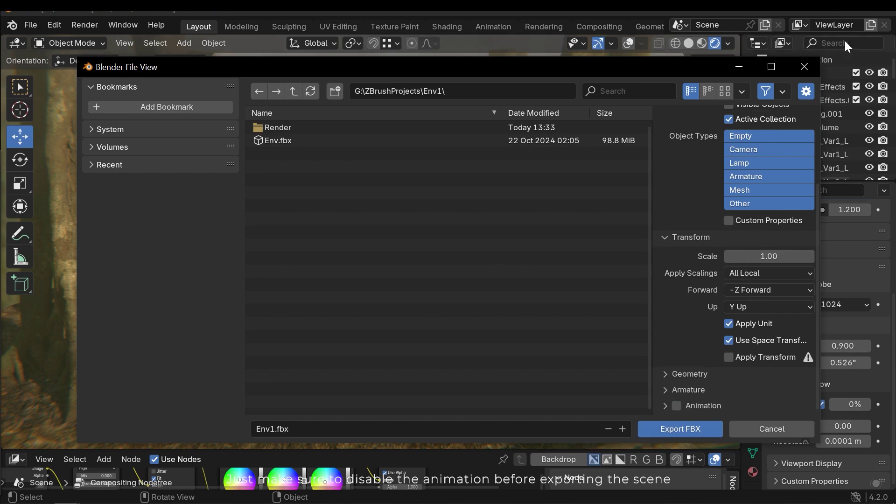
pyautogui.click(804, 66)
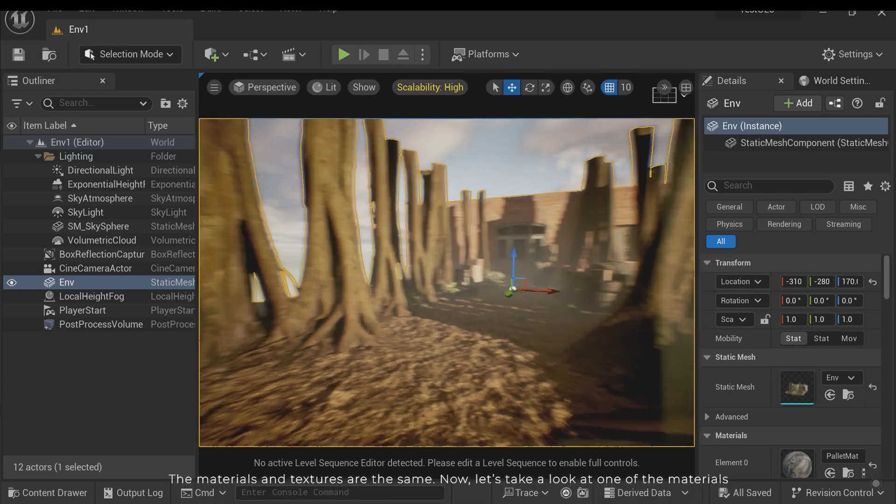
# In Unreal Editor, look through the Env mesh's material elements and examine the TrashBagMat material graph
pyautogui.scroll(-5, 801, 436)
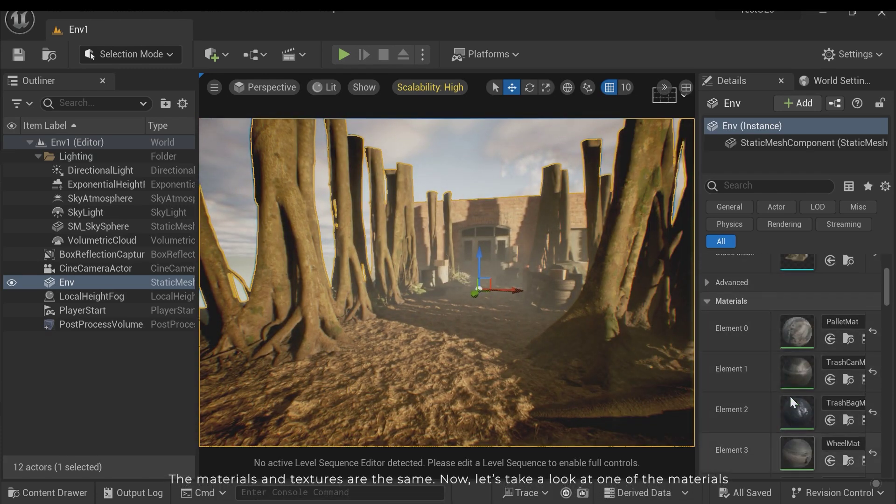
pyautogui.scroll(-3, 791, 401)
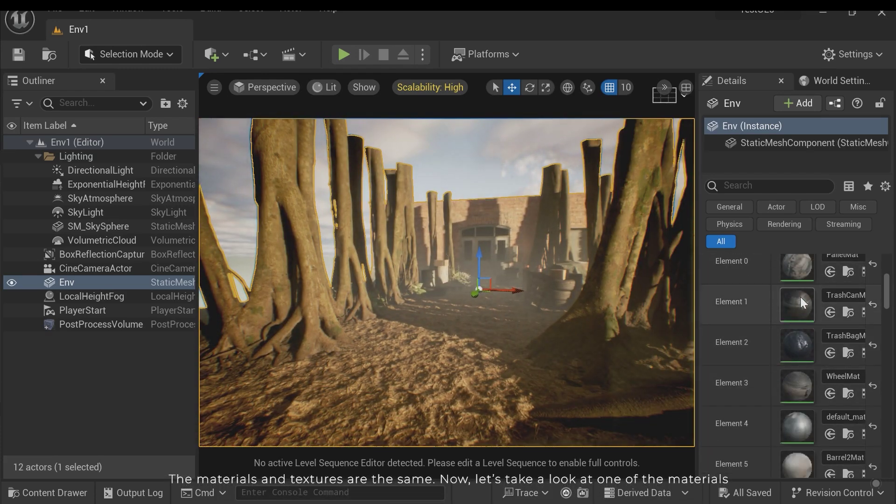
pyautogui.doubleClick(795, 346)
pyautogui.scroll(-5, 527, 297)
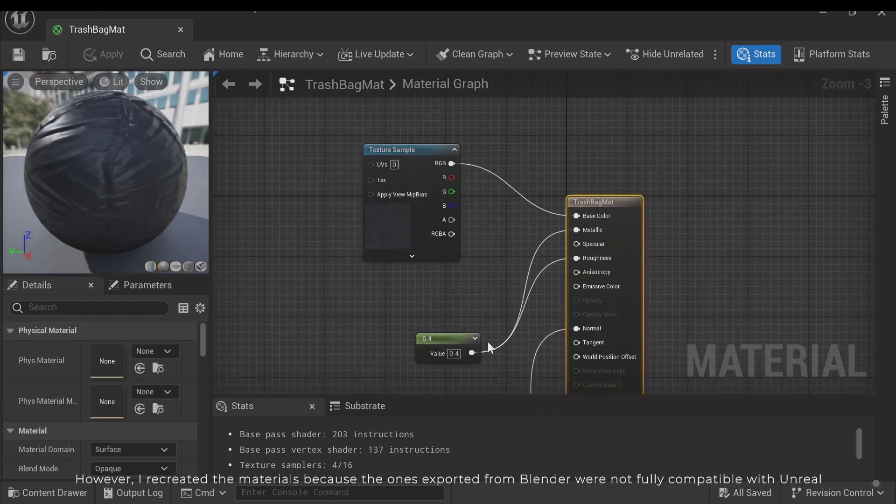
pyautogui.scroll(3, 488, 227)
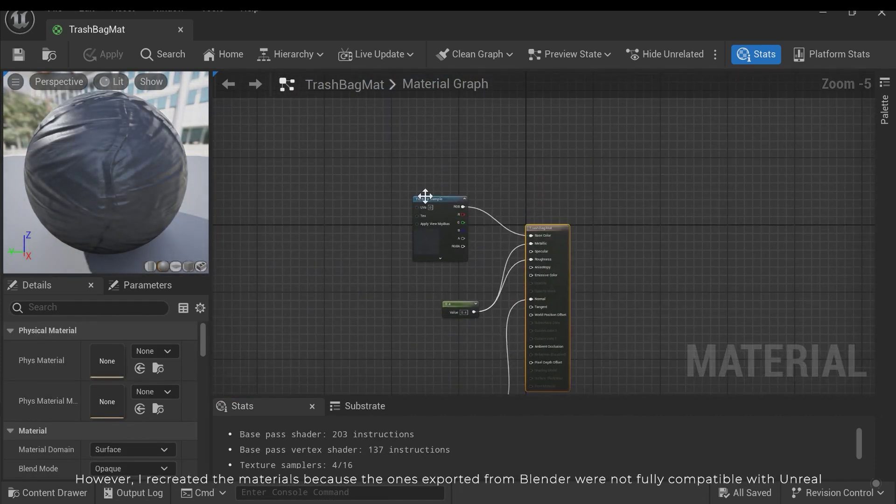
pyautogui.click(180, 29)
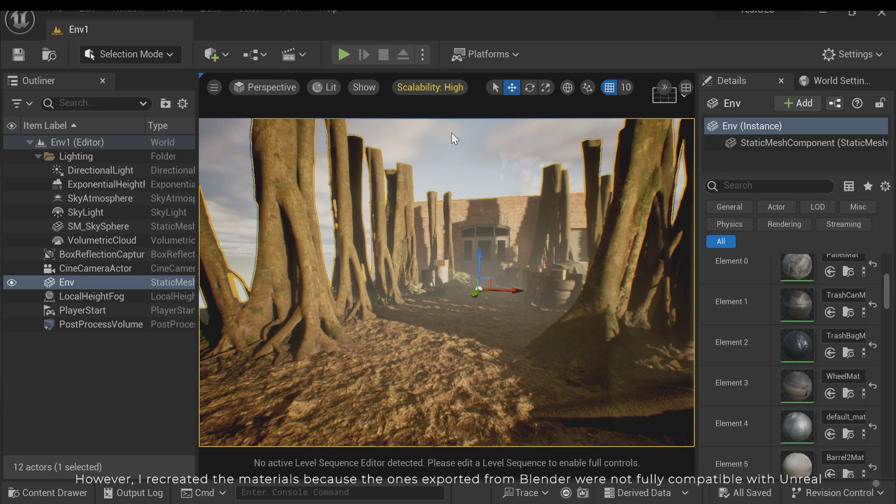
# Deselect the Env mesh and select the DirectionalLight in the Env1 level to view its attributes
pyautogui.moveTo(458, 267); pyautogui.dragTo(657, 274, button='right')
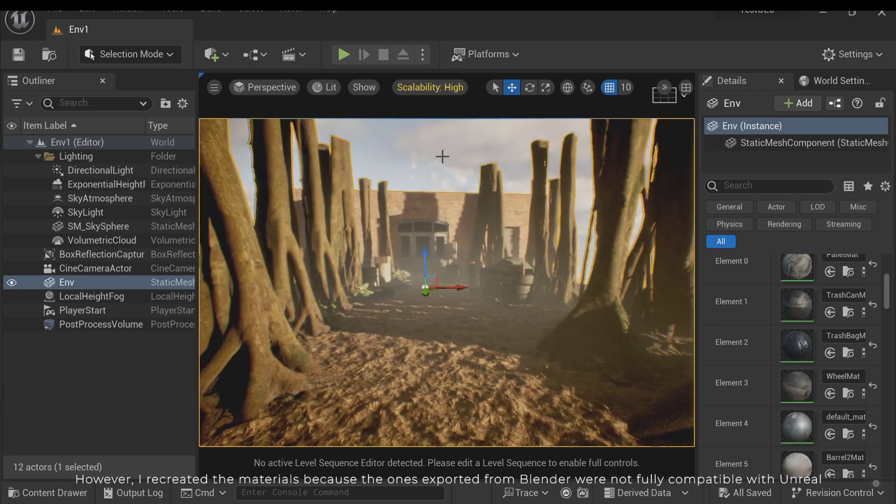
pyautogui.click(444, 156)
pyautogui.press('Escape')
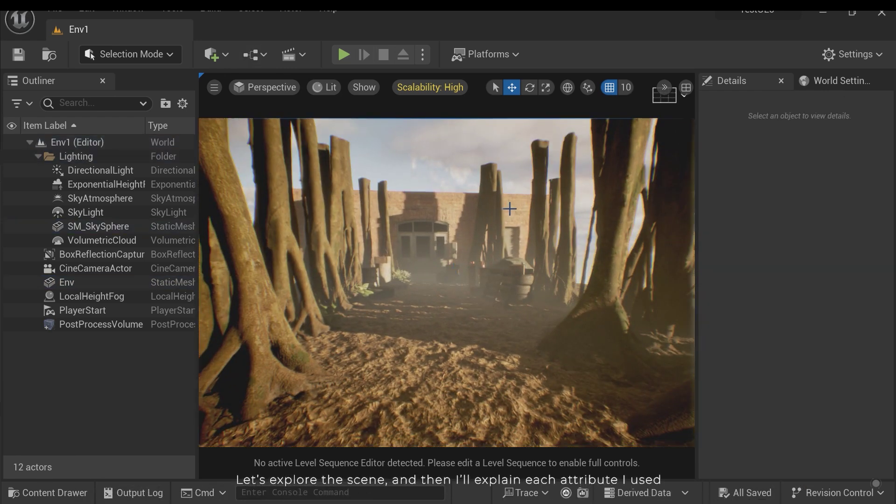
pyautogui.moveTo(460, 278); pyautogui.dragTo(378, 271, button='right')
pyautogui.click(84, 170)
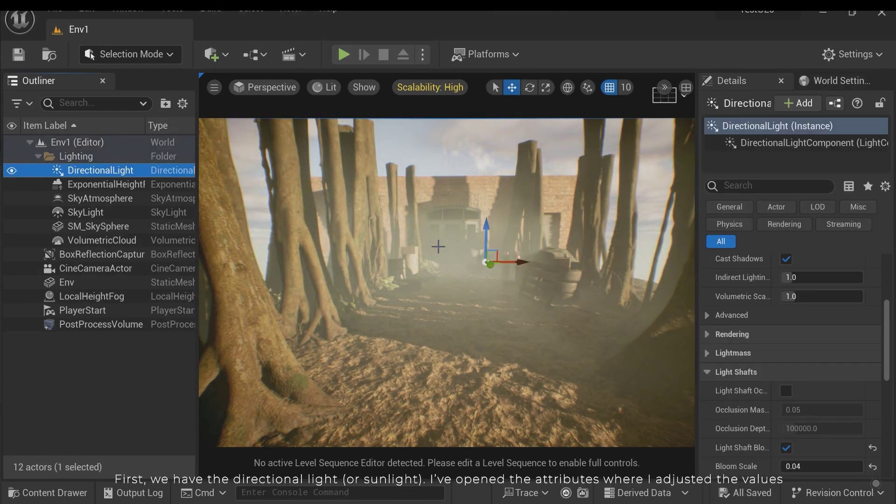
# Review the DirectionalLight's Light attributes, such as intensity, color, source angle and temperature, against the scene
pyautogui.scroll(4, 801, 275)
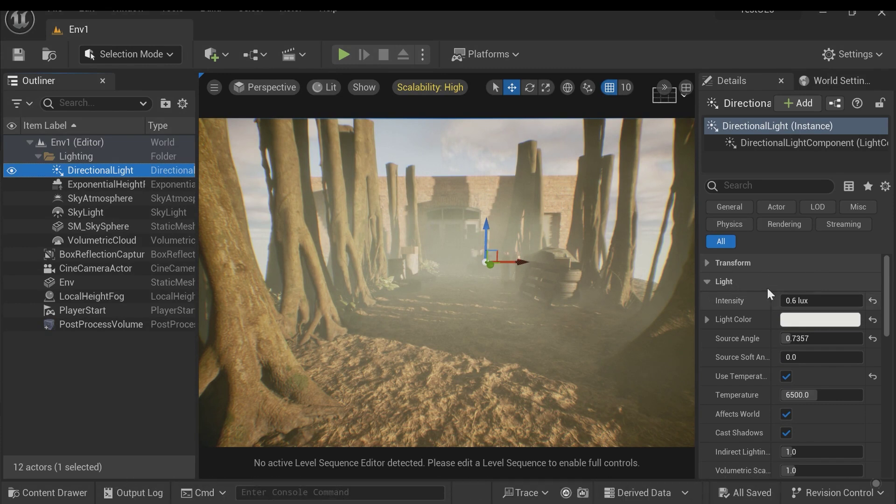
pyautogui.scroll(-2, 768, 287)
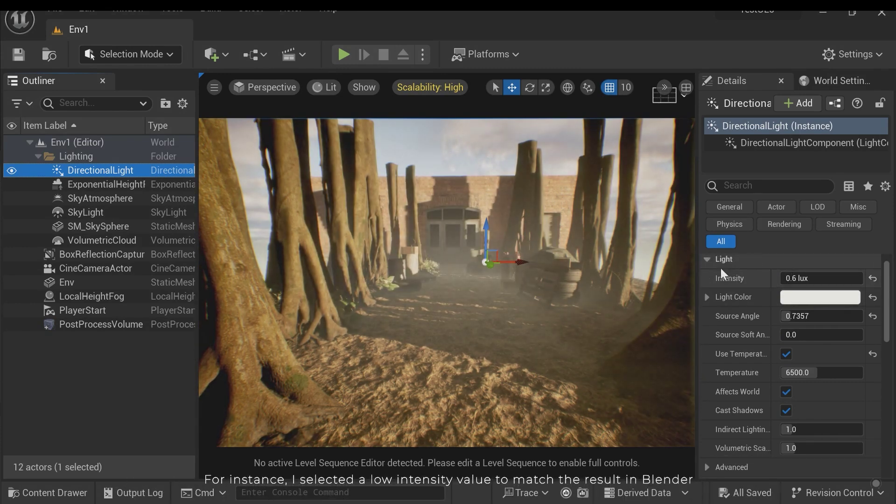
pyautogui.press('s')
pyautogui.moveTo(619, 289)
pyautogui.mouseDown(button='right')
pyautogui.moveTo(626, 287)
pyautogui.moveTo(619, 289)
pyautogui.mouseUp(button='right')
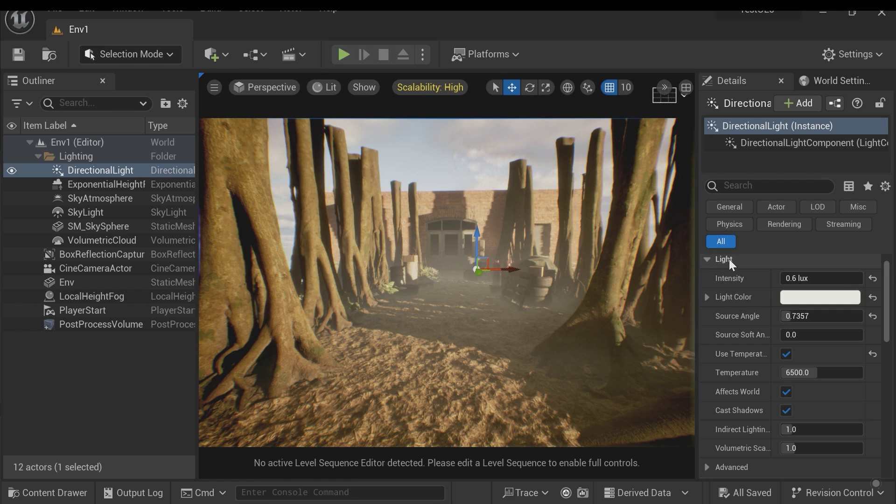
# Examine the DirectionalLight's Light Shafts bloom settings and its remaining attribute categories while viewing the scene from several angles
pyautogui.scroll(-6, 771, 336)
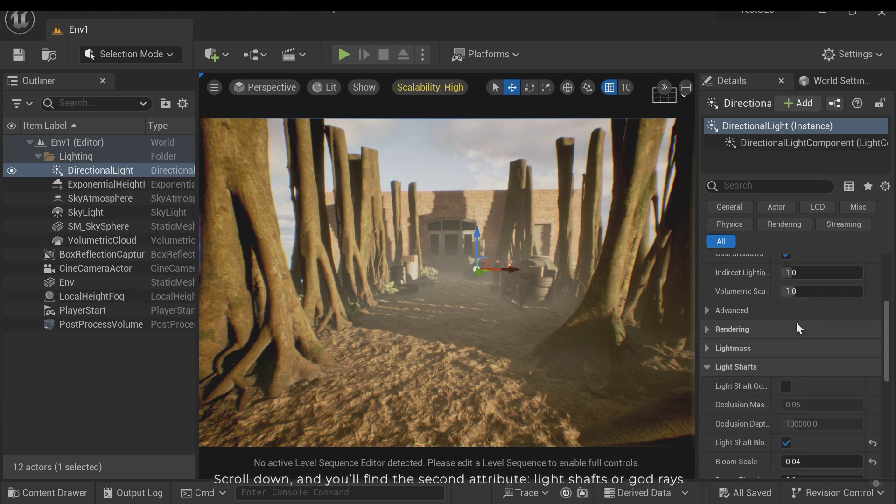
pyautogui.scroll(-3, 800, 327)
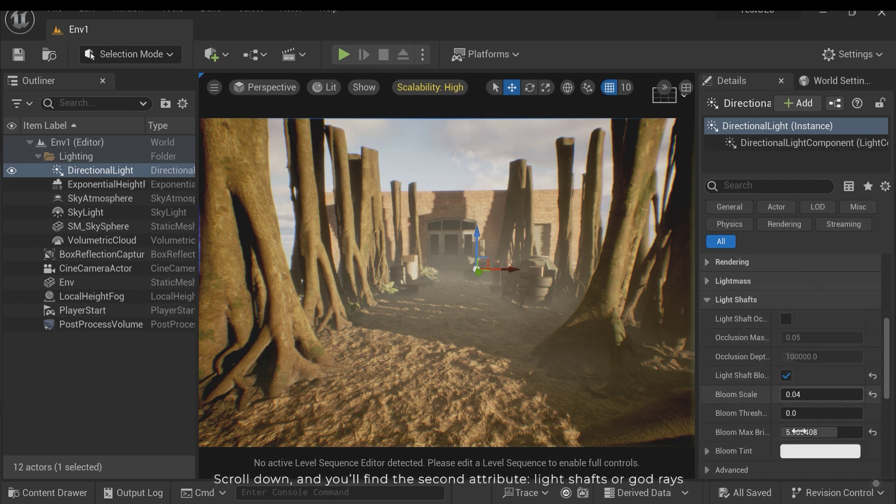
pyautogui.moveTo(462, 301); pyautogui.dragTo(245, 353, button='right')
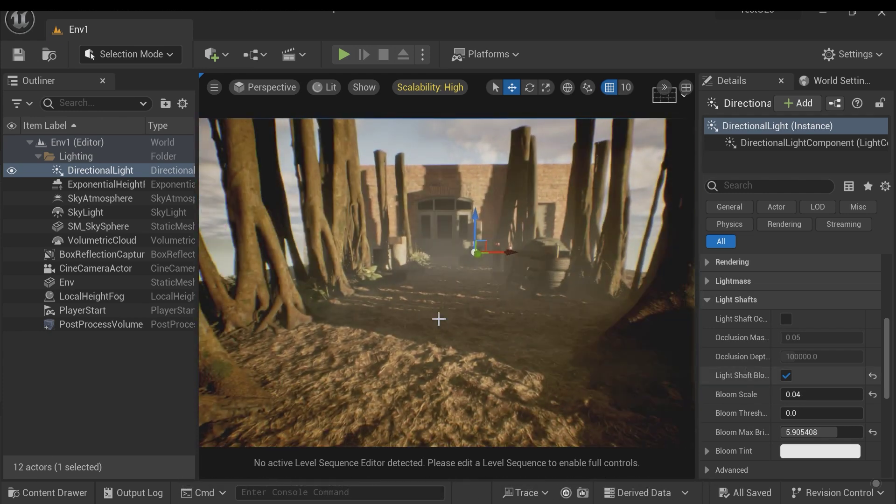
pyautogui.moveTo(443, 317); pyautogui.dragTo(457, 302, button='right')
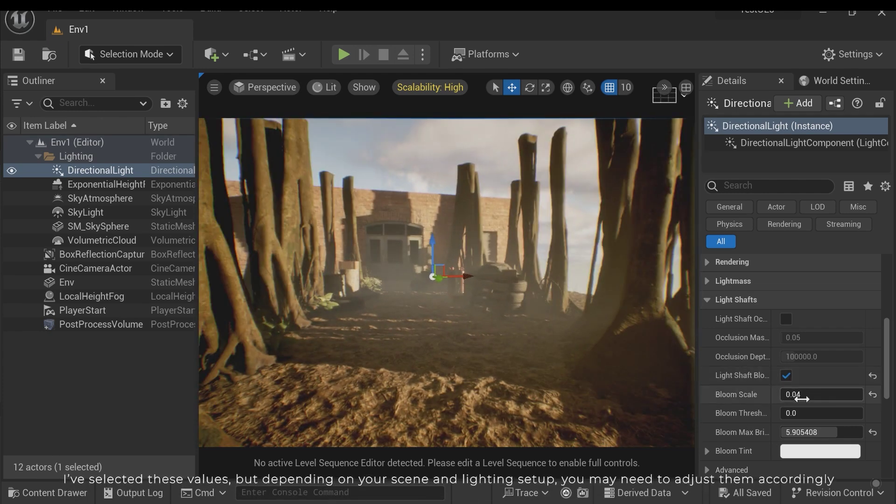
pyautogui.scroll(-2, 805, 395)
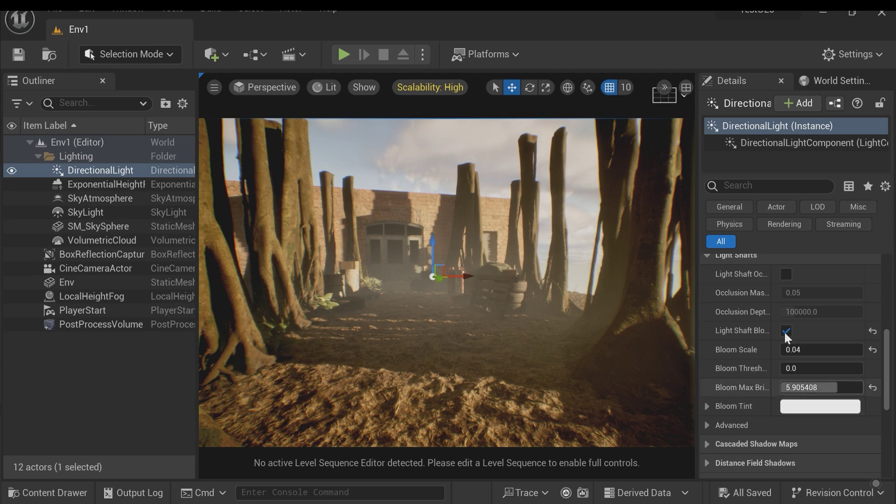
pyautogui.scroll(-6, 784, 332)
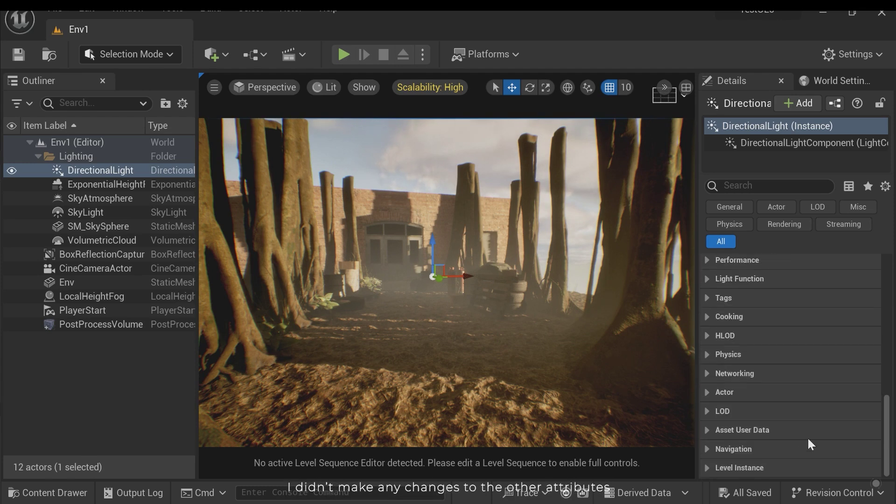
pyautogui.scroll(10, 776, 350)
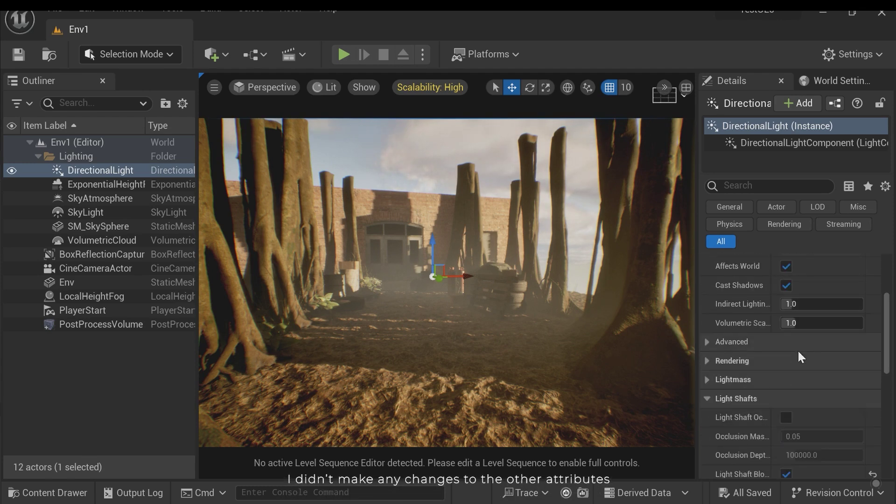
pyautogui.moveTo(490, 292); pyautogui.dragTo(468, 297, button='right')
# Select the ExponentialHeightFog, try a different Fog Density and undo the change
pyautogui.click(116, 185)
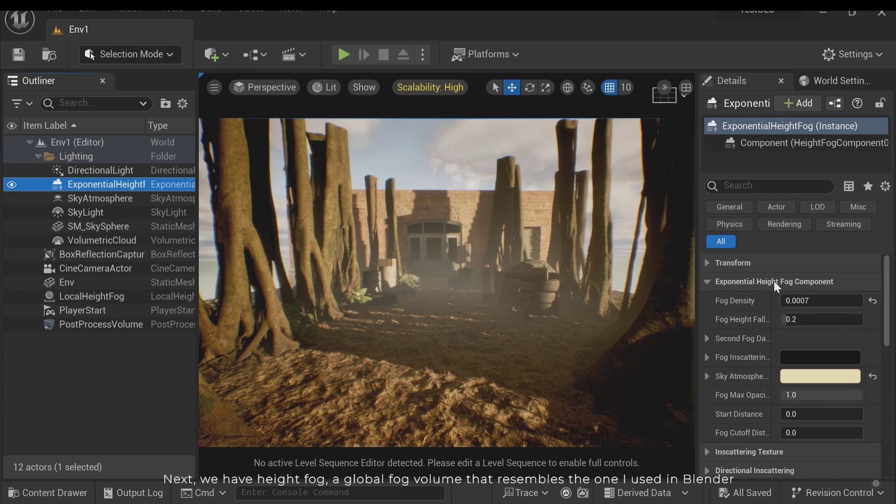
pyautogui.moveTo(792, 300)
pyautogui.mouseDown()
pyautogui.moveTo(817, 300)
pyautogui.moveTo(797, 299)
pyautogui.mouseUp()
pyautogui.hotkey('ctrl', 'z')
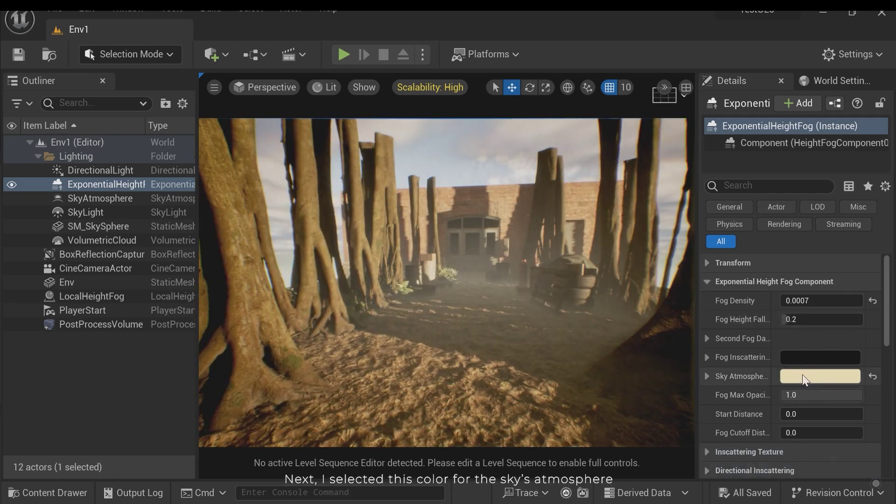
pyautogui.moveTo(471, 325); pyautogui.dragTo(509, 324, button='right')
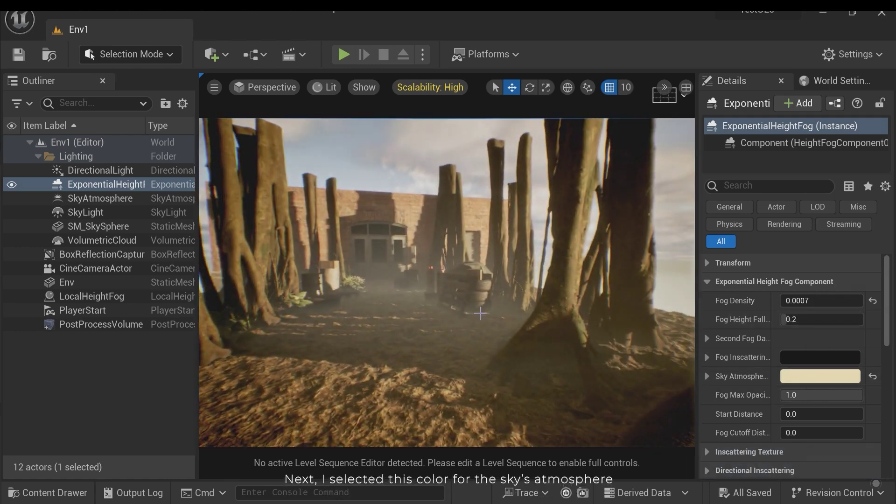
pyautogui.moveTo(520, 355)
pyautogui.mouseDown(button='right')
pyautogui.moveTo(507, 355)
pyautogui.moveTo(514, 353)
pyautogui.mouseUp(button='right')
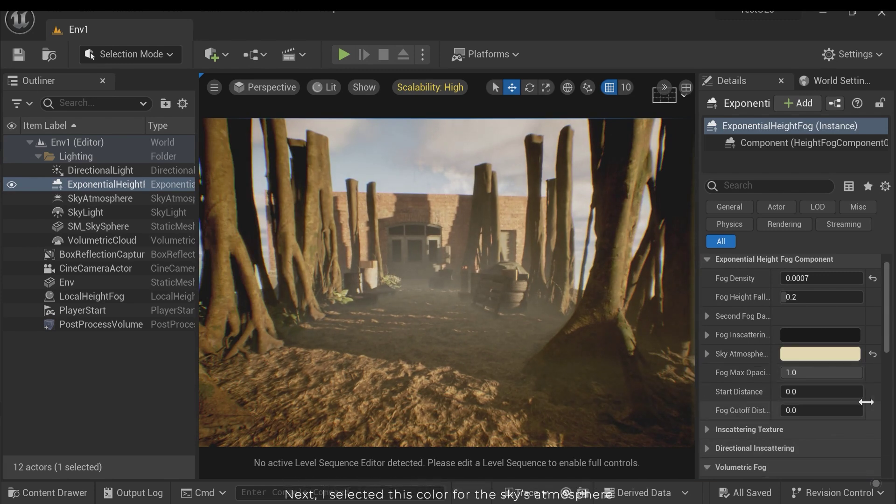
# Toggle the height fog's Volumetric Fog off and back on to compare its effect on the scene
pyautogui.scroll(-5, 841, 393)
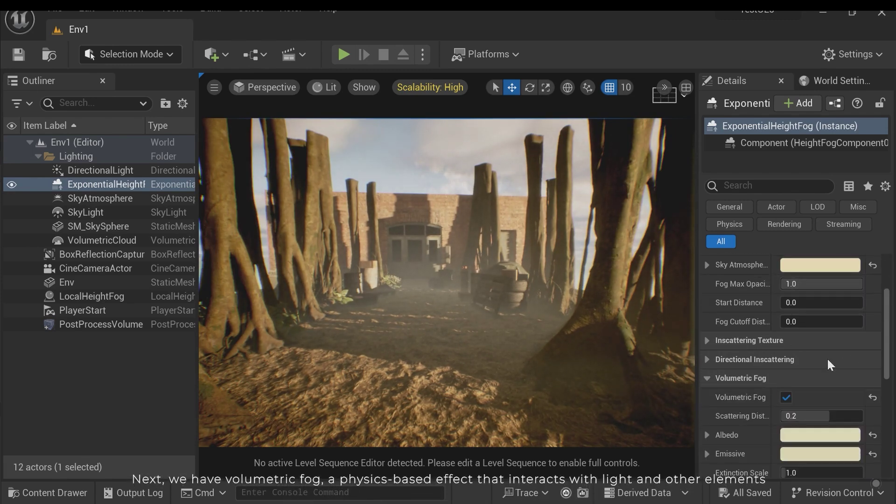
pyautogui.scroll(-3, 836, 388)
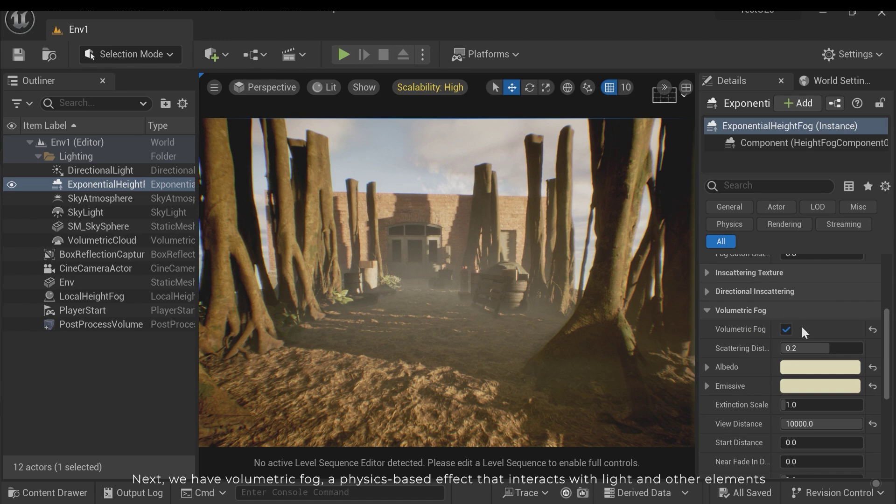
pyautogui.click(787, 329)
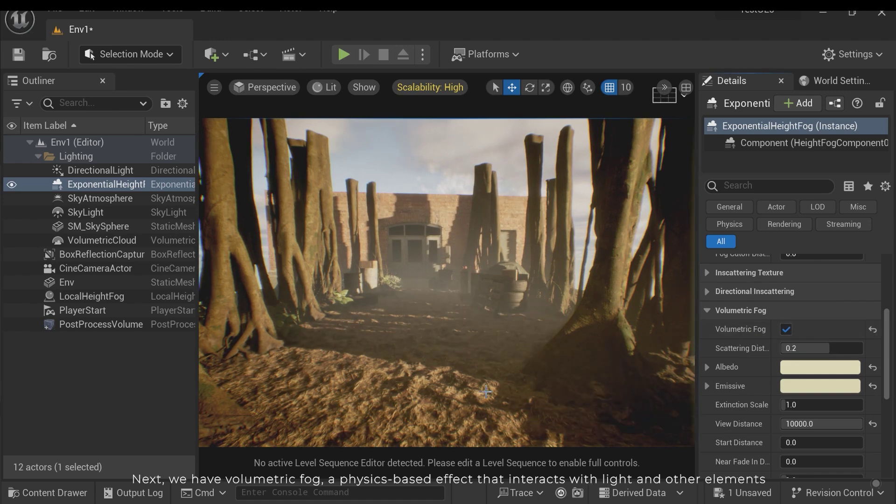
pyautogui.moveTo(459, 326); pyautogui.dragTo(439, 332, button='right')
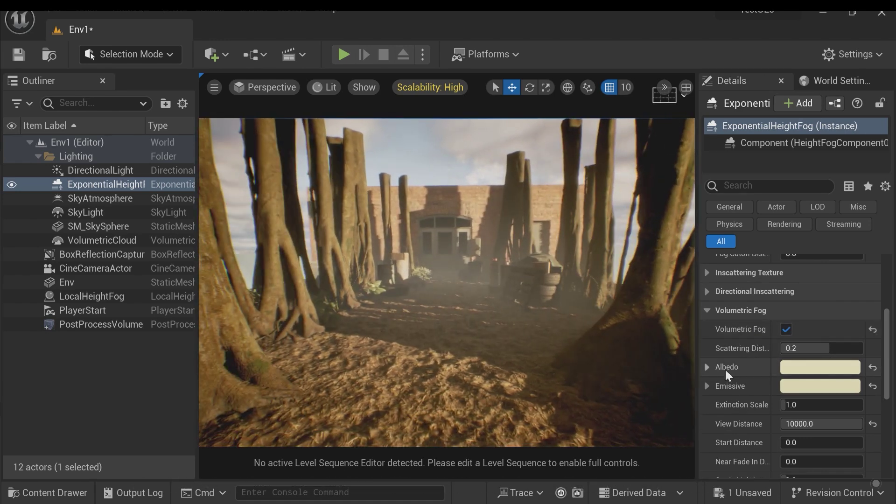
pyautogui.click(785, 331)
pyautogui.click(784, 332)
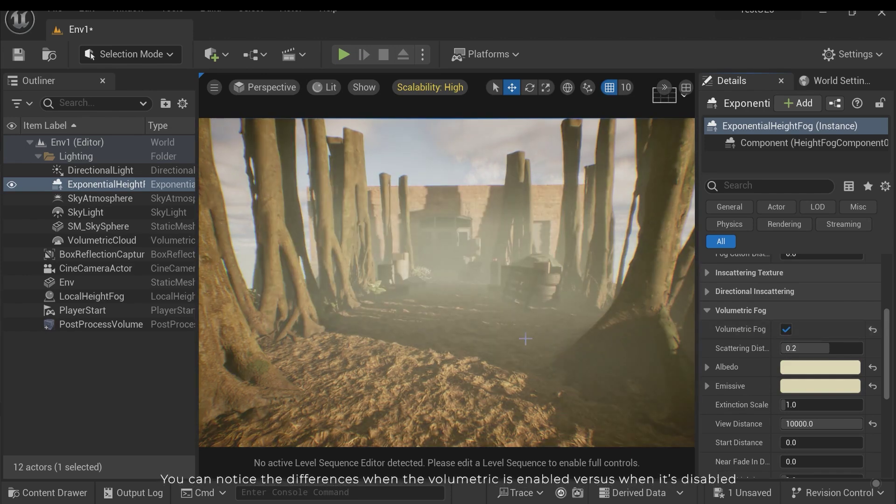
pyautogui.press('s')
pyautogui.moveTo(516, 339); pyautogui.dragTo(521, 325, button='right')
pyautogui.moveTo(622, 360); pyautogui.dragTo(412, 297, button='right')
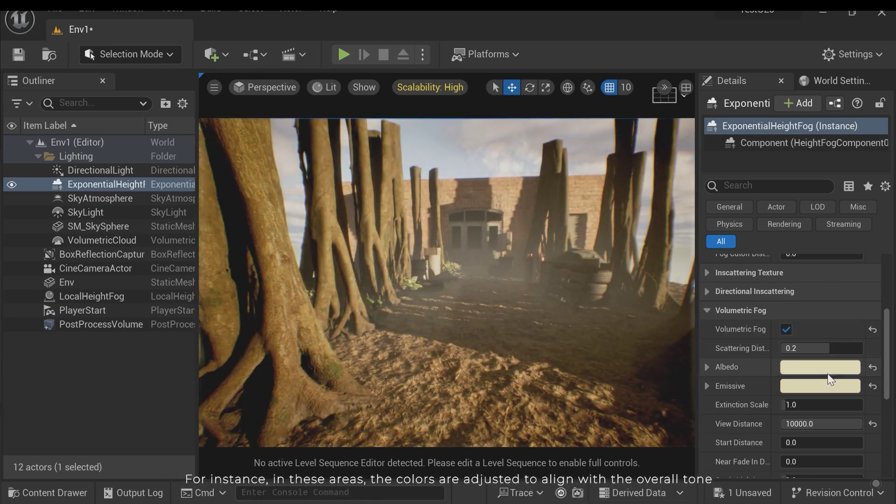
# Look through the height fog's Albedo, Emissive and View Distance settings and its remaining attribute categories
pyautogui.scroll(-1, 856, 374)
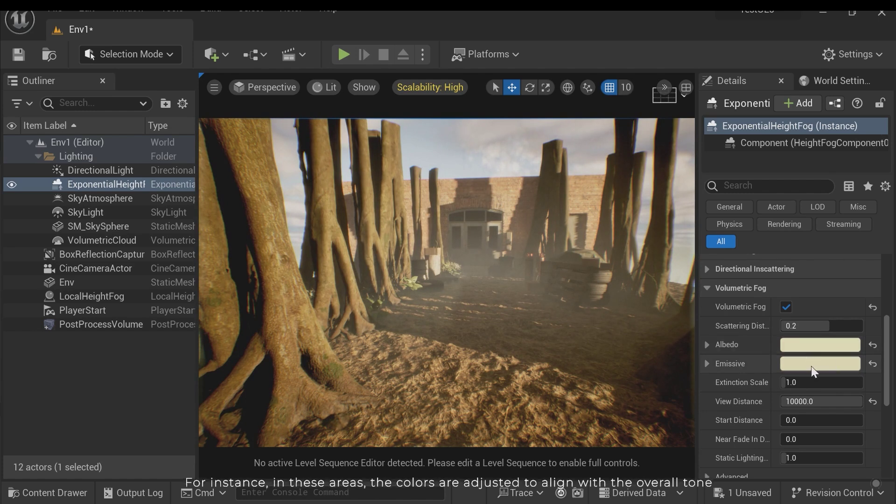
pyautogui.scroll(-1, 829, 367)
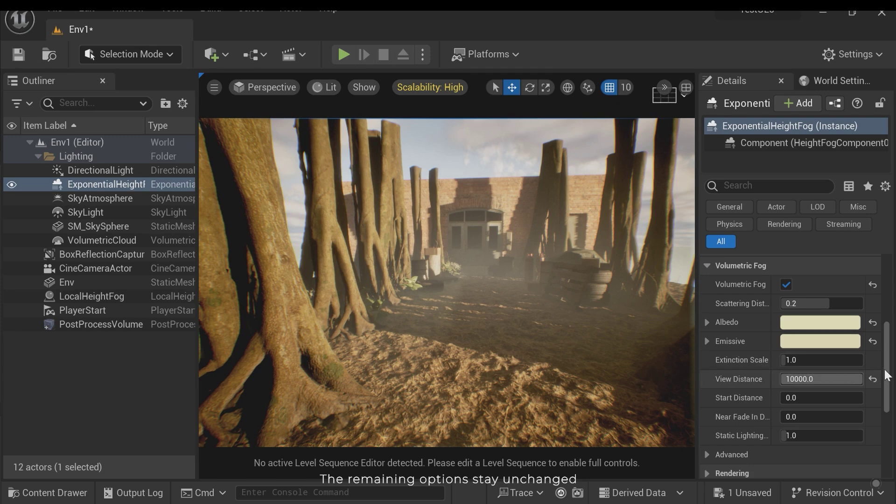
pyautogui.scroll(-10, 848, 375)
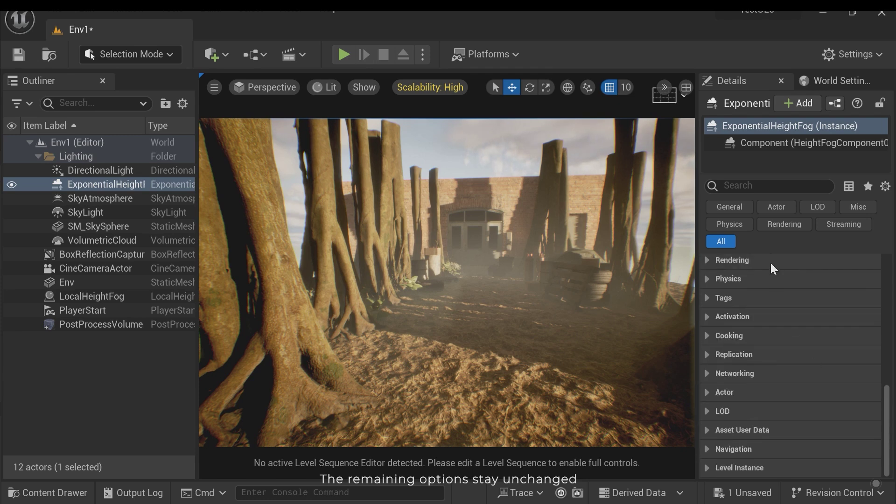
pyautogui.scroll(10, 773, 279)
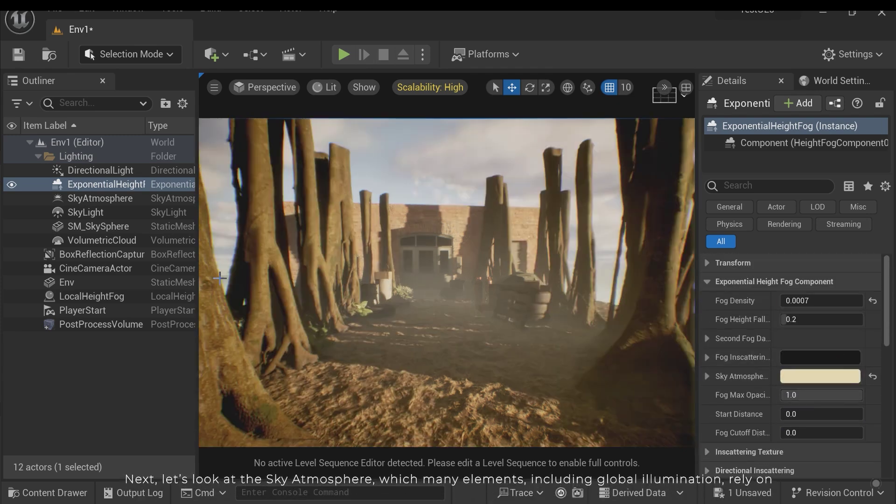
# Select the SkyAtmosphere and hide and show it again to compare the scene lighting
pyautogui.click(88, 199)
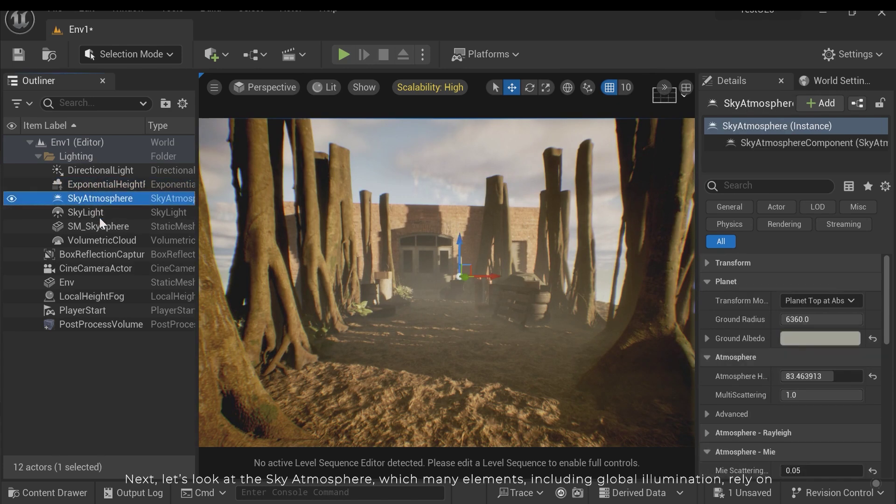
pyautogui.click(15, 197)
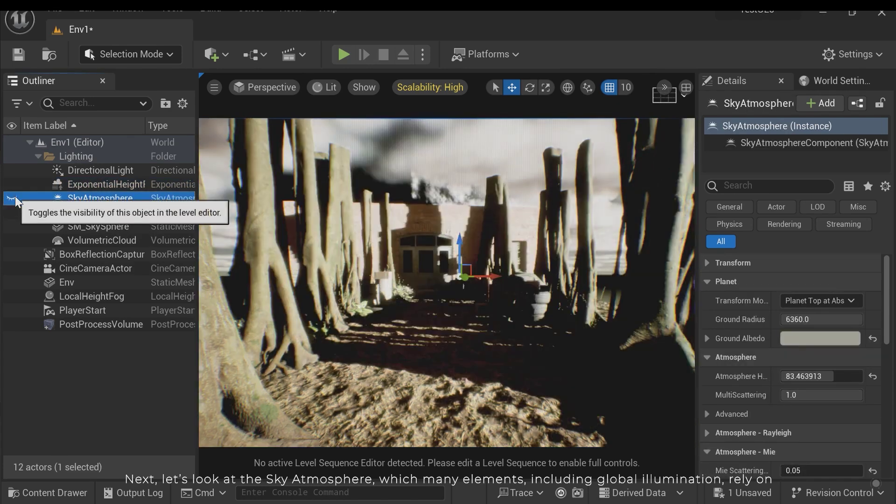
pyautogui.click(15, 197)
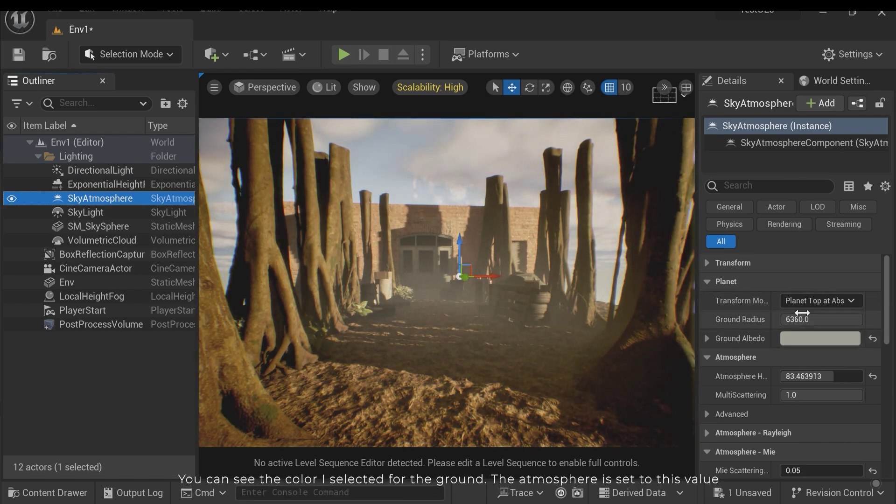
# Try a slightly different Atmosphere Height on the SkyAtmosphere and undo the edit
pyautogui.scroll(-2, 812, 322)
pyautogui.scroll(-1, 816, 331)
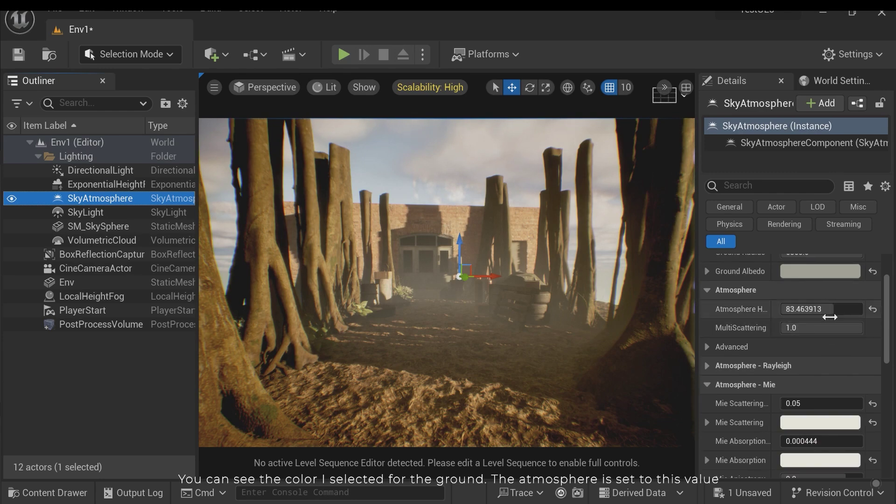
pyautogui.moveTo(820, 309)
pyautogui.mouseDown()
pyautogui.moveTo(794, 309)
pyautogui.moveTo(841, 309)
pyautogui.moveTo(784, 309)
pyautogui.moveTo(823, 309)
pyautogui.mouseUp()
pyautogui.hotkey('ctrl', 'z')
# Facing the light between the tree trunks, test an Atmosphere Height of 1.0 and a higher value, undoing each change
pyautogui.moveTo(613, 310); pyautogui.dragTo(693, 303, button='right')
pyautogui.scroll(-2, 840, 351)
pyautogui.scroll(1, 851, 330)
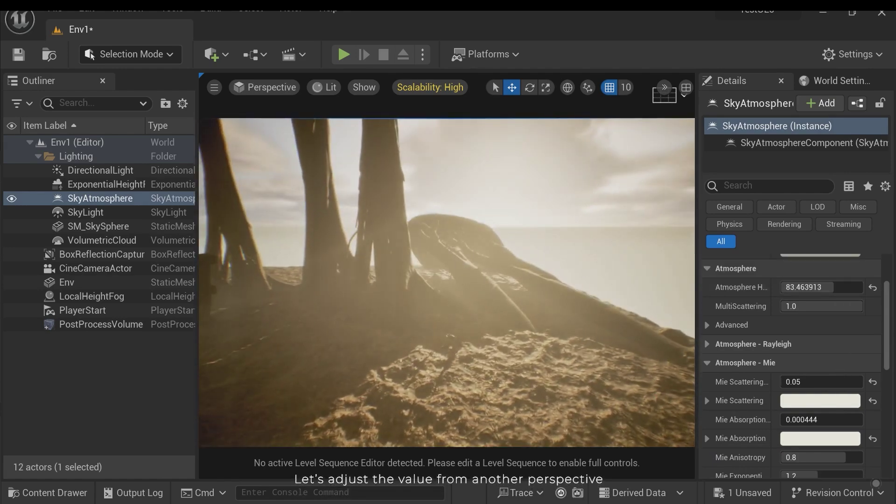
pyautogui.press('w')
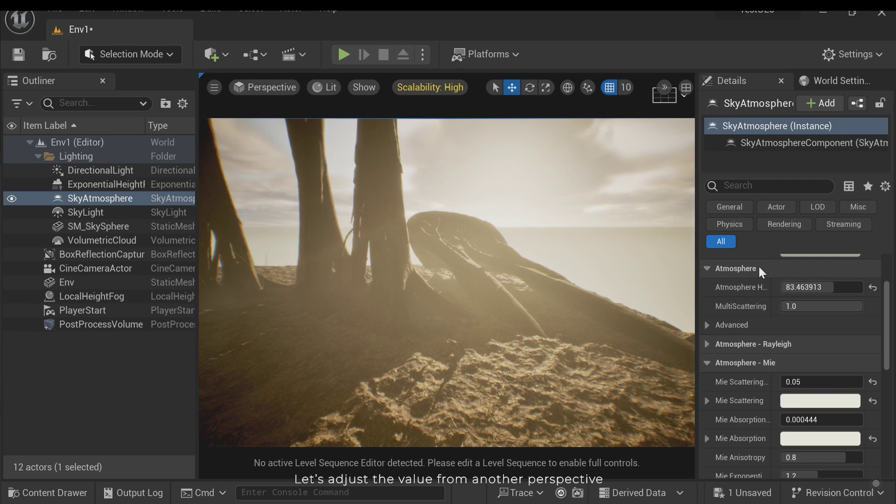
pyautogui.moveTo(831, 287); pyautogui.dragTo(782, 287)
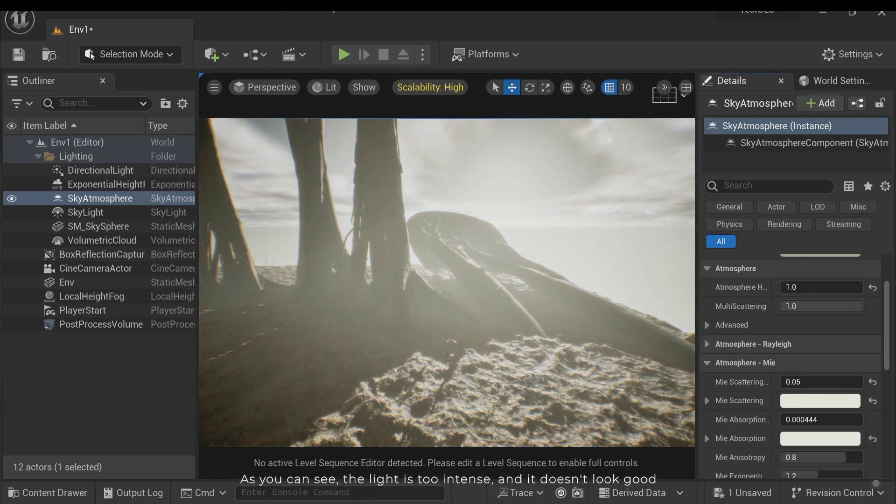
pyautogui.hotkey('ctrl', 'z')
pyautogui.moveTo(831, 287); pyautogui.dragTo(864, 287)
pyautogui.hotkey('ctrl', 'z')
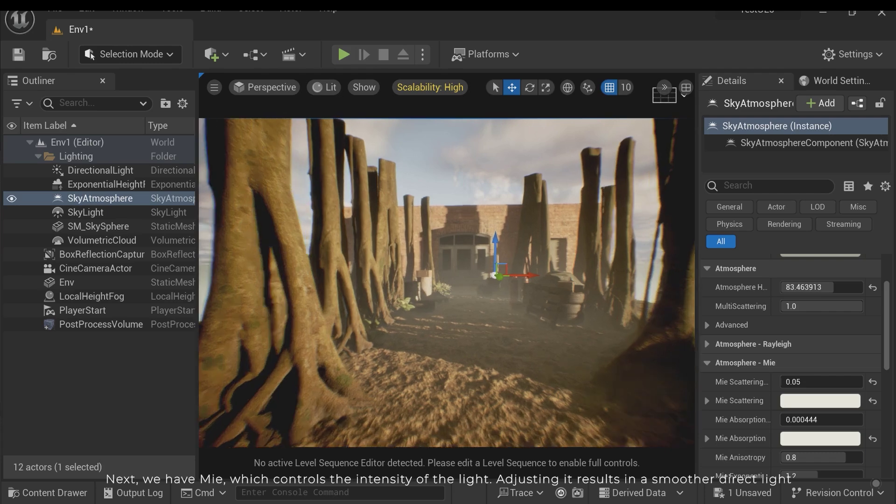
# Try a Mie Scattering Scale of 0.0 on the SkyAtmosphere, view the forest lighting and undo the change
pyautogui.scroll(-2, 823, 375)
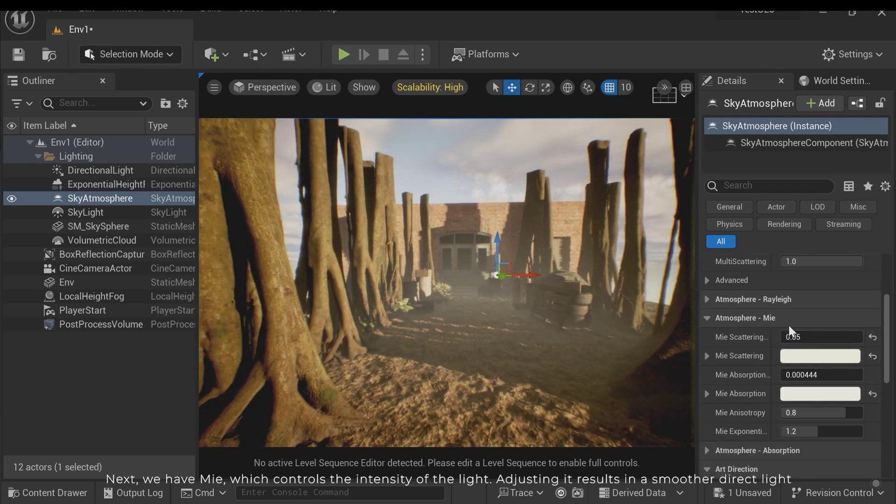
pyautogui.moveTo(806, 338); pyautogui.dragTo(770, 337)
pyautogui.moveTo(456, 389)
pyautogui.mouseDown(button='right')
pyautogui.moveTo(453, 399)
pyautogui.moveTo(439, 391)
pyautogui.mouseUp(button='right')
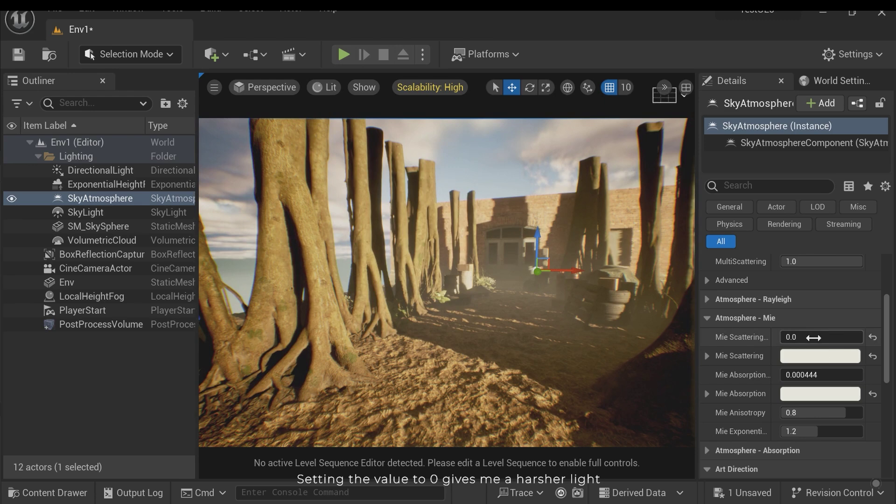
pyautogui.hotkey('ctrl', 'z')
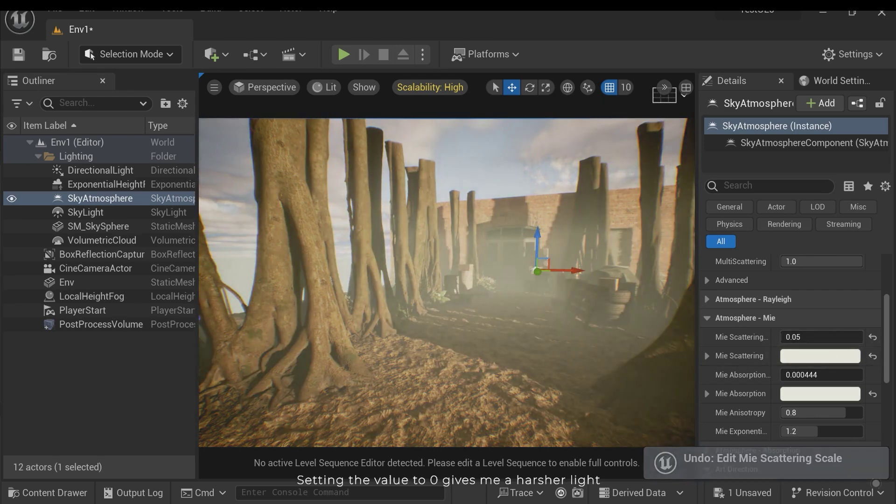
# View the SkyAtmosphere's Mie colour in the colour picker and dismiss the picker without altering the colour
pyautogui.moveTo(434, 388); pyautogui.dragTo(411, 387, button='right')
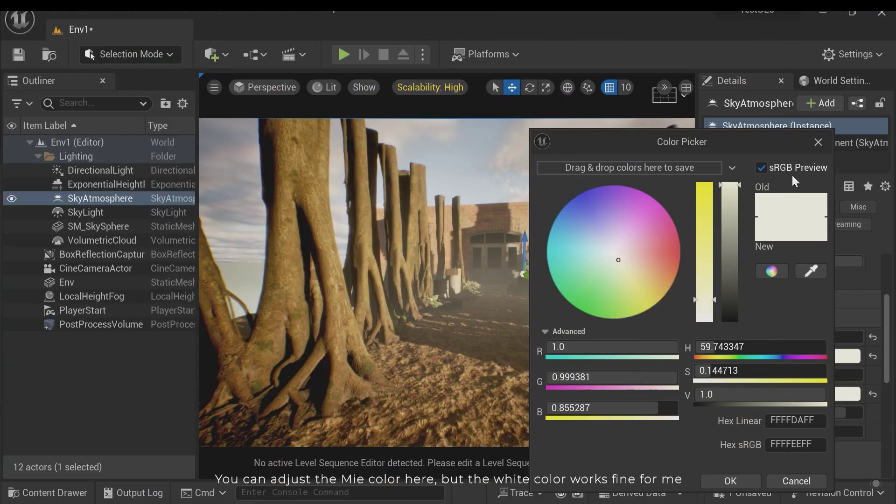
pyautogui.click(818, 142)
pyautogui.scroll(-1, 849, 384)
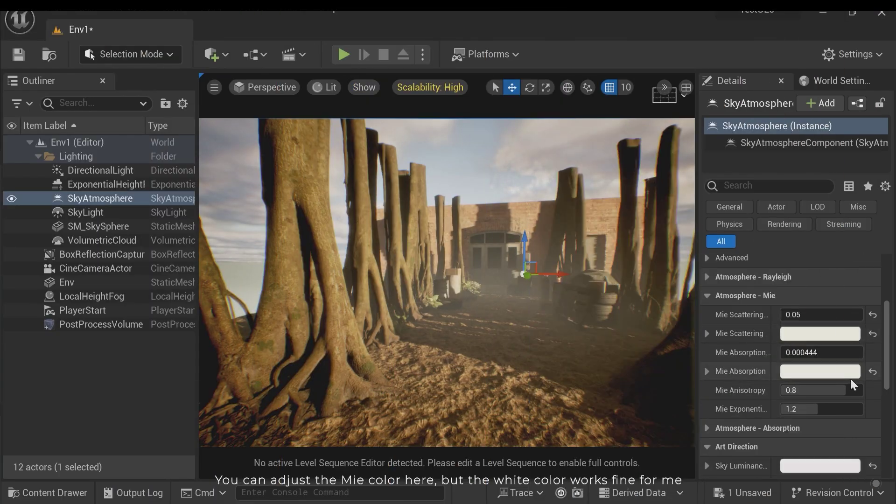
# Try a different Mie Absorption Scale on the SkyAtmosphere and undo the edit
pyautogui.moveTo(821, 354)
pyautogui.mouseDown()
pyautogui.moveTo(833, 354)
pyautogui.moveTo(811, 355)
pyautogui.mouseUp()
pyautogui.hotkey('ctrl', 'z')
pyautogui.hotkey('ctrl', 'z')
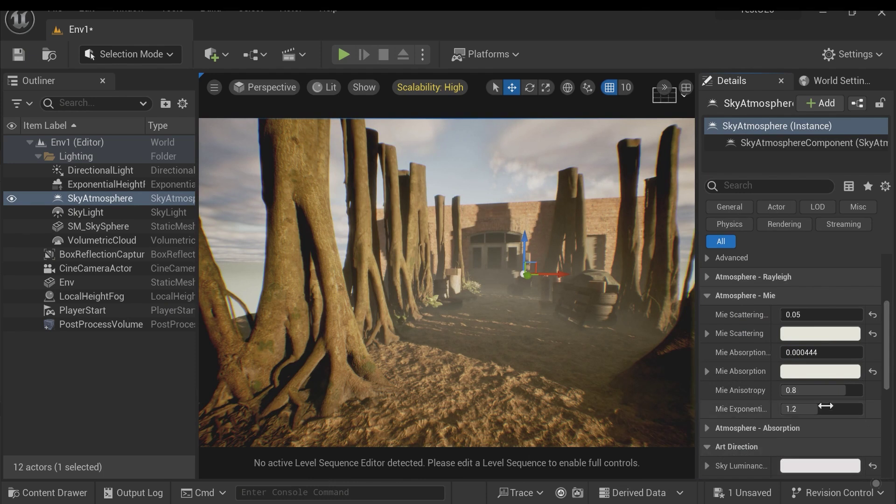
# Facing the light between the trunks, try a different Aerial Perspective View Distance Scale on the SkyAtmosphere and undo the change
pyautogui.scroll(-8, 826, 405)
pyautogui.scroll(2, 831, 374)
pyautogui.moveTo(671, 294); pyautogui.dragTo(817, 293, button='right')
pyautogui.moveTo(571, 302); pyautogui.dragTo(568, 303, button='right')
pyautogui.moveTo(785, 351); pyautogui.dragTo(806, 350)
pyautogui.hotkey('ctrl', 'z')
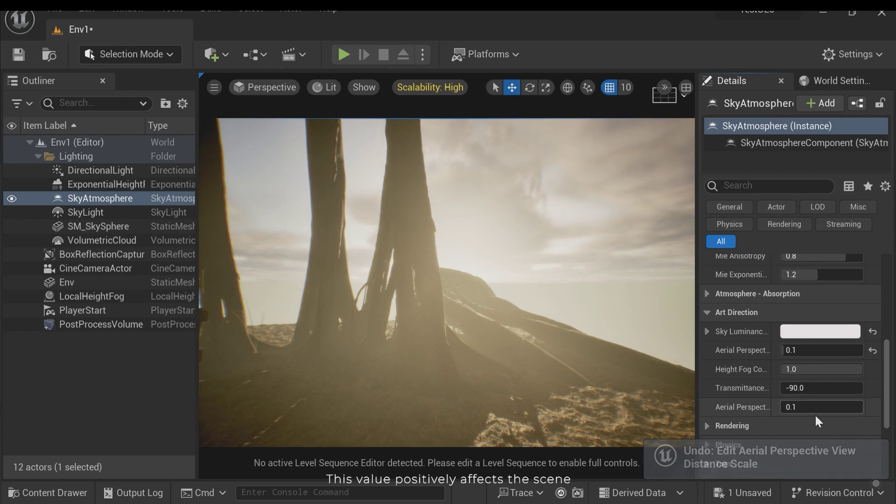
pyautogui.moveTo(513, 332); pyautogui.dragTo(308, 334, button='right')
pyautogui.moveTo(332, 247); pyautogui.dragTo(362, 251, button='right')
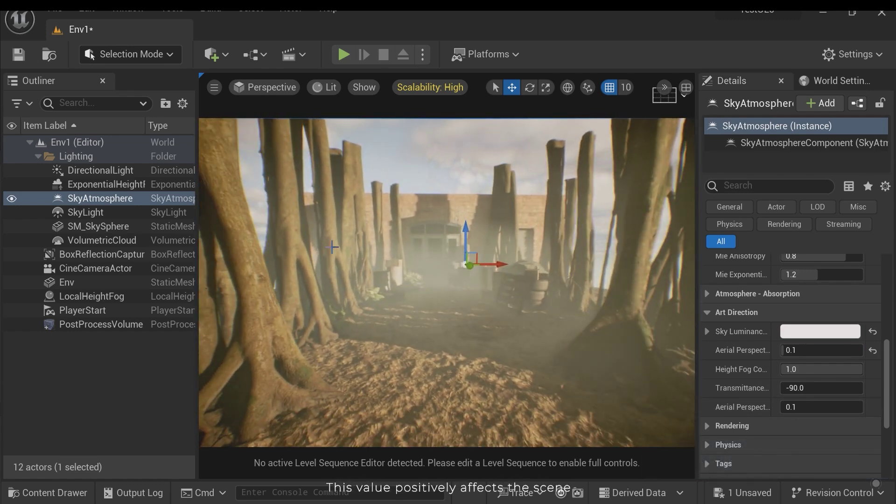
# Select the SkyLight and hide and show it repeatedly to compare its effect on the forest's indirect lighting
pyautogui.click(93, 215)
pyautogui.scroll(10, 814, 332)
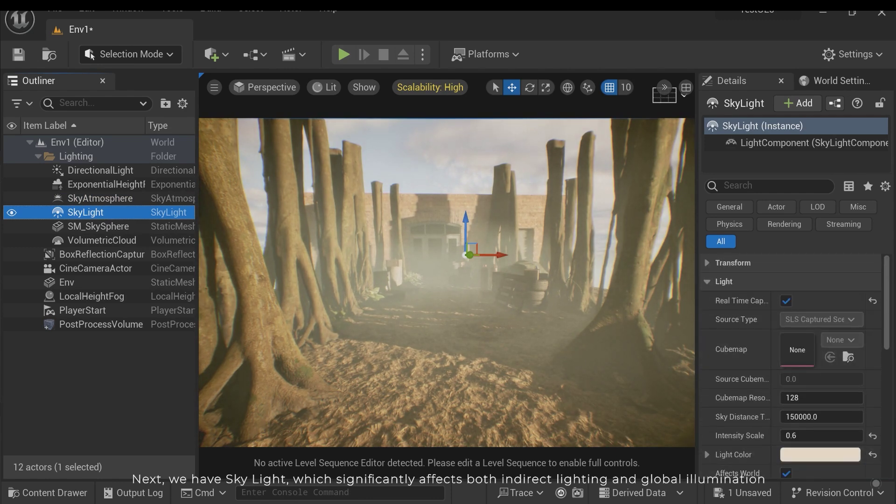
pyautogui.click(13, 213)
pyautogui.click(12, 213)
pyautogui.click(13, 213)
pyautogui.click(12, 213)
pyautogui.click(12, 213)
pyautogui.click(12, 213)
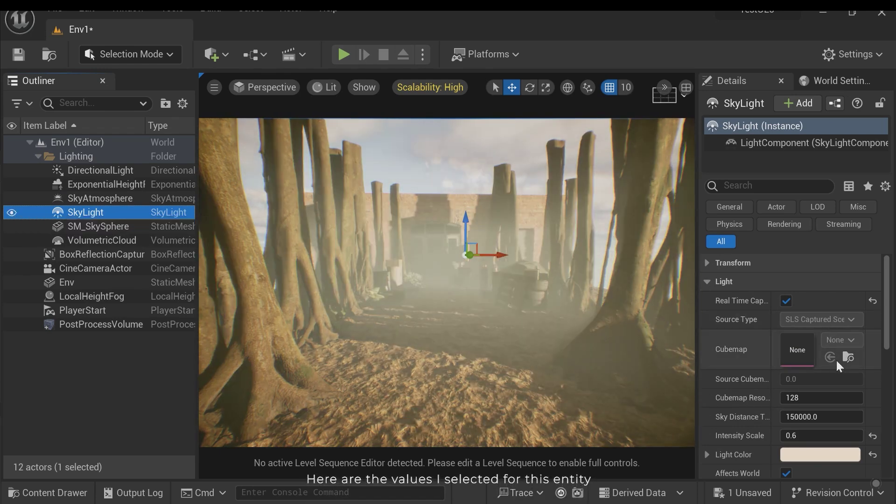
# Review the SkyLight's light attributes and try a different Intensity Scale while viewing the forest
pyautogui.scroll(-1, 837, 362)
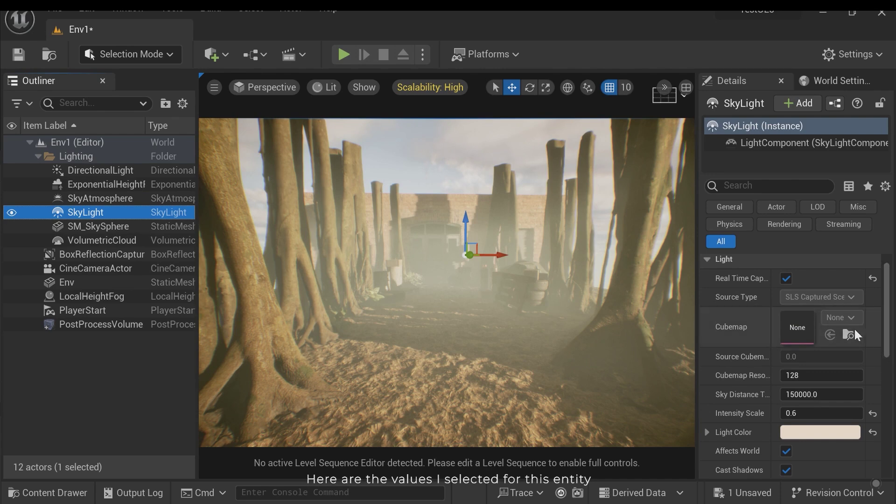
pyautogui.scroll(-1, 856, 332)
pyautogui.scroll(-3, 857, 372)
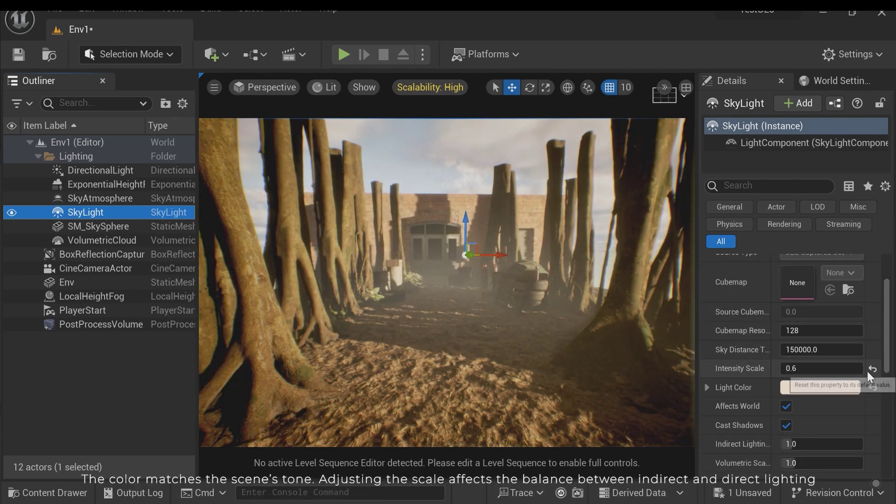
pyautogui.scroll(1, 870, 371)
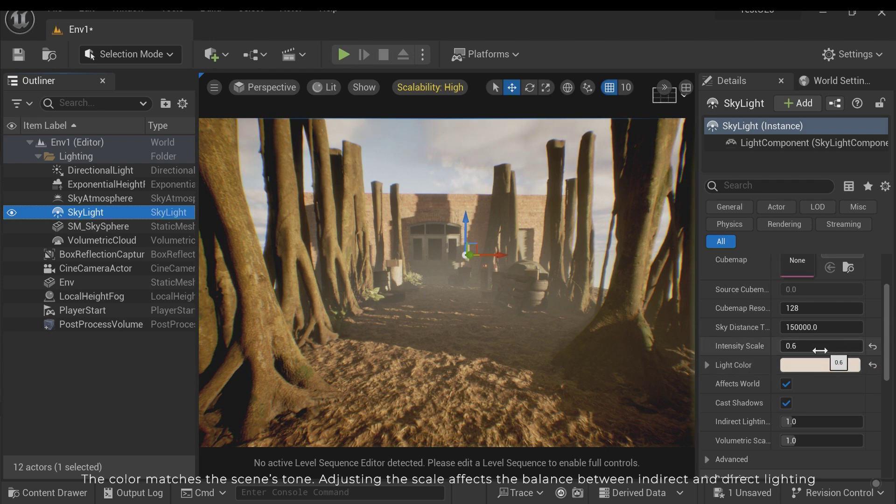
pyautogui.moveTo(818, 351); pyautogui.dragTo(798, 347)
pyautogui.press('s')
pyautogui.moveTo(467, 325)
pyautogui.mouseDown(button='right')
pyautogui.moveTo(491, 316)
pyautogui.moveTo(467, 325)
pyautogui.mouseUp(button='right')
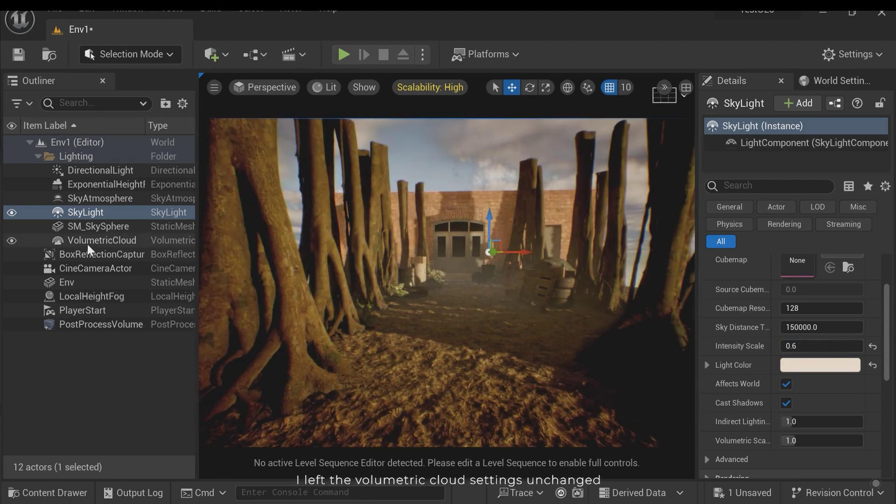
# Inspect the VolumetricCloud and BoxReflectionCapture actors, and look up the reflection captures among the placeable Visual Effects actors
pyautogui.click(87, 241)
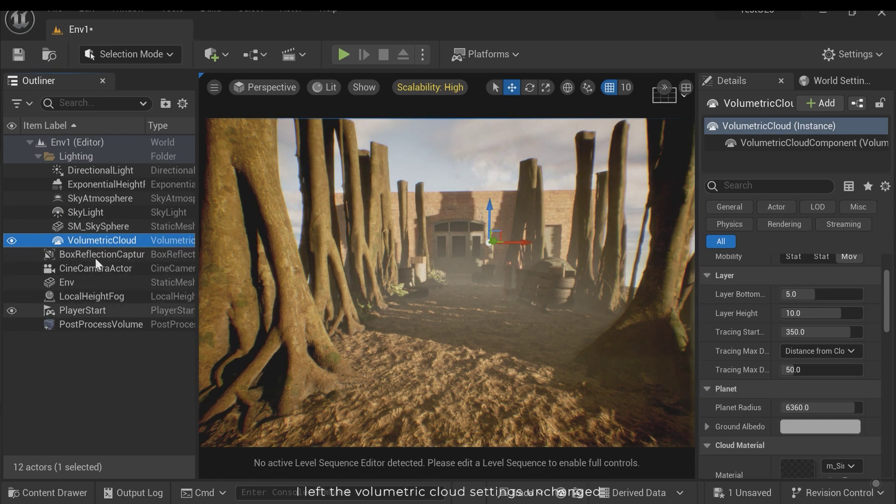
pyautogui.click(69, 254)
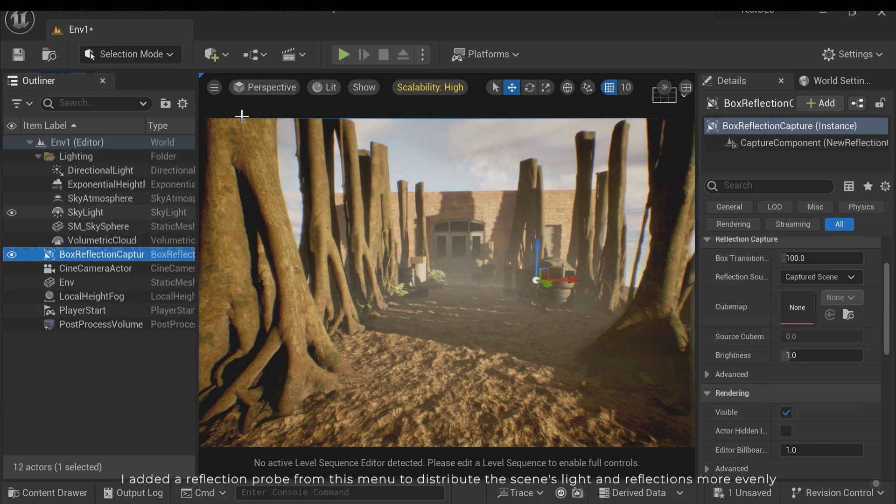
pyautogui.click(254, 57)
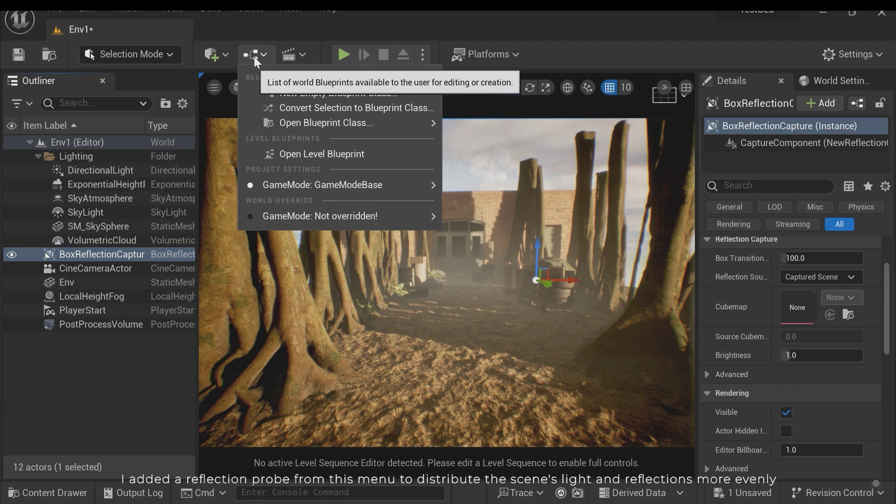
pyautogui.click(214, 56)
pyautogui.moveTo(295, 245)
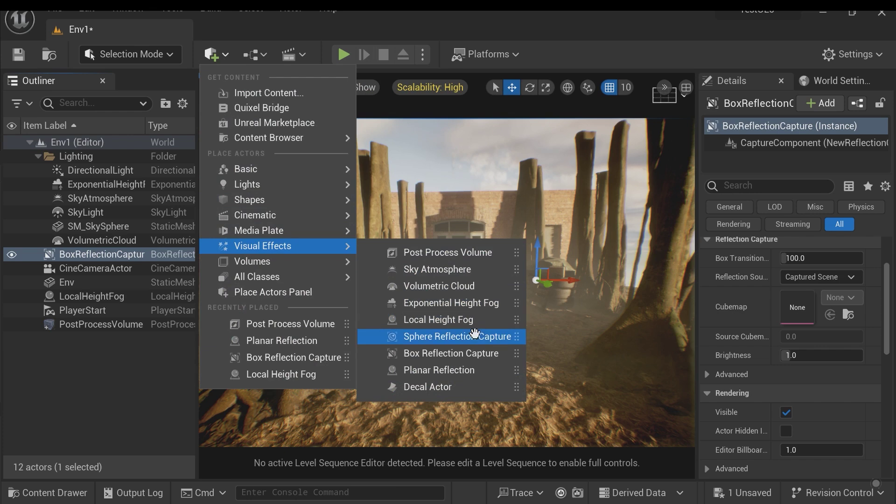
pyautogui.click(108, 254)
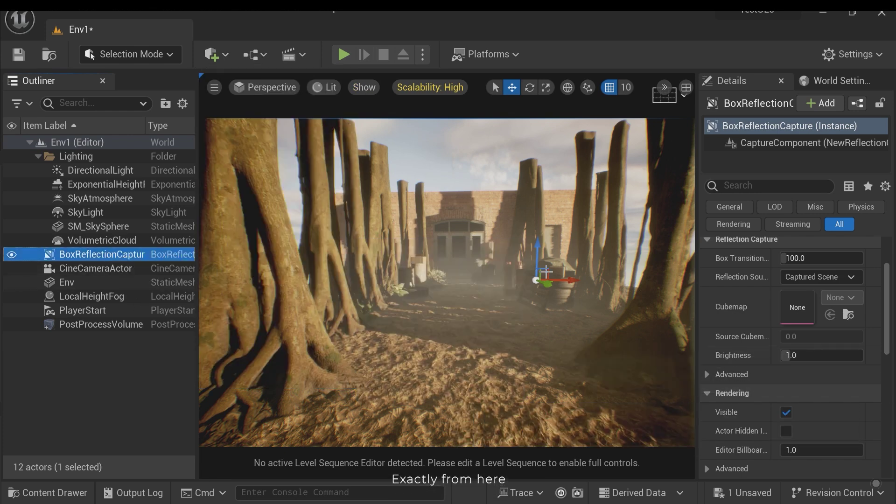
# Review the BoxReflectionCapture's reflection and rendering attributes and view the forest area around it
pyautogui.scroll(3, 857, 312)
pyautogui.scroll(-5, 856, 318)
pyautogui.scroll(5, 857, 318)
pyautogui.moveTo(569, 291); pyautogui.dragTo(548, 286, button='right')
pyautogui.press('s')
pyautogui.press('s')
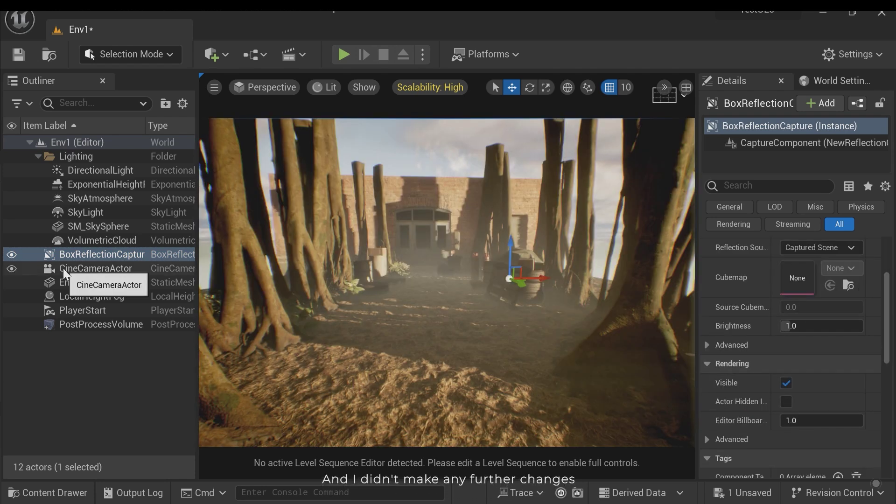
# Select the LocalHeightFog and hide and show it twice to compare the scene with and without the local fog
pyautogui.click(89, 298)
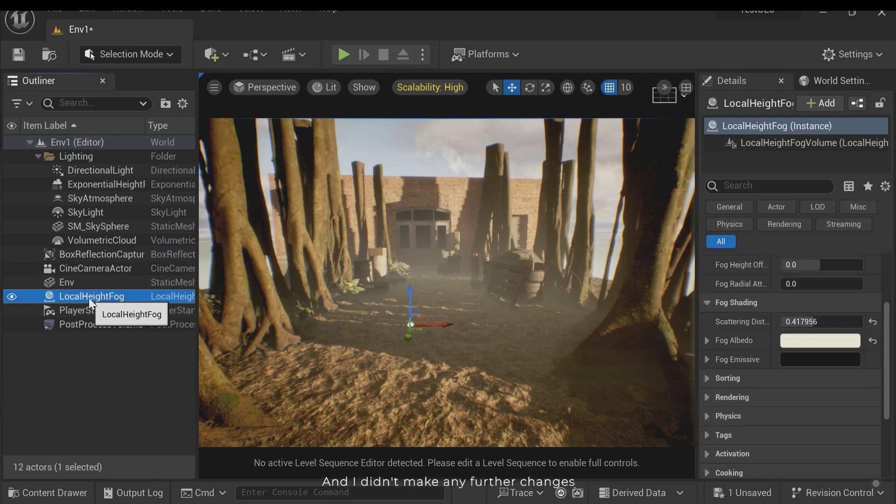
pyautogui.click(11, 297)
pyautogui.click(12, 297)
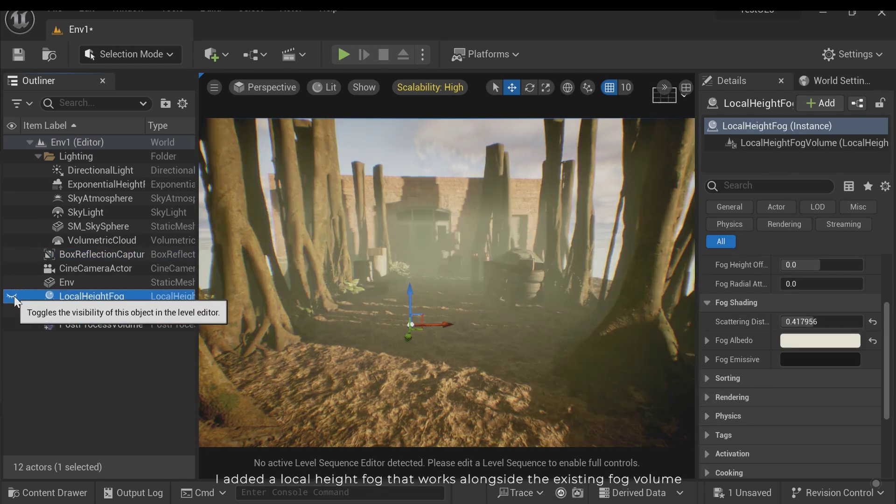
pyautogui.click(12, 297)
pyautogui.click(12, 297)
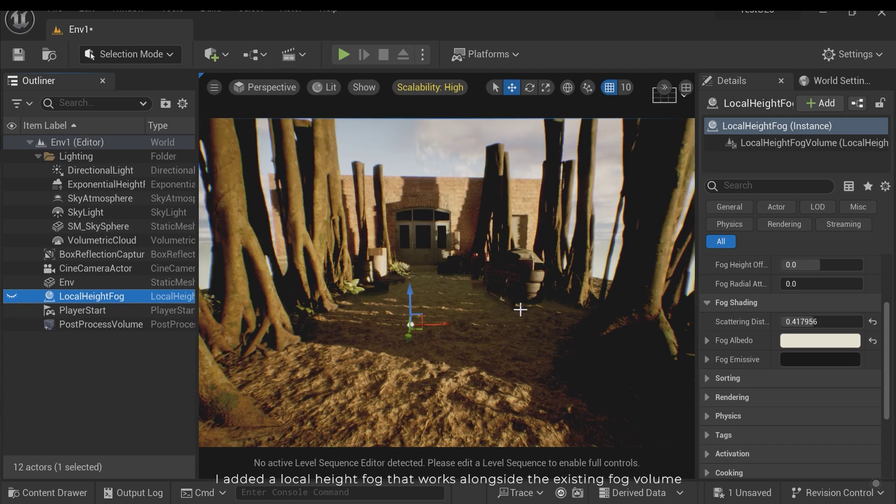
pyautogui.click(12, 297)
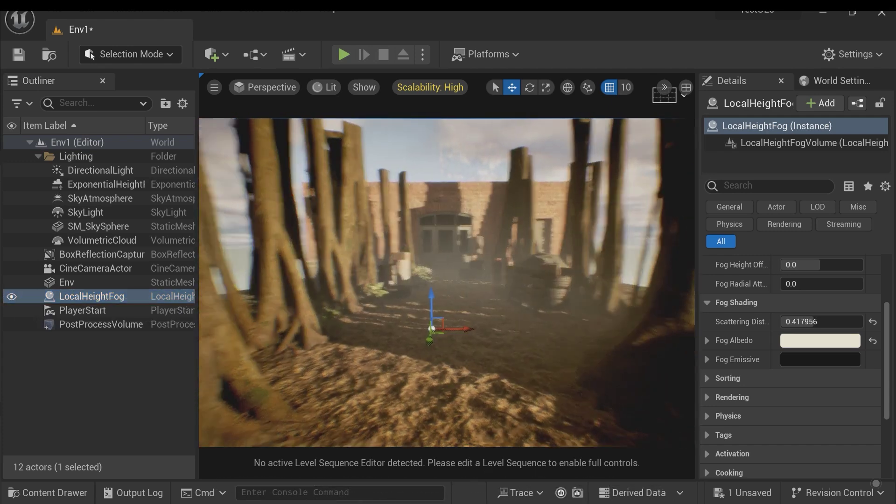
# Try a different Fog Density on the LocalHeightFog and undo the edit
pyautogui.scroll(5, 833, 301)
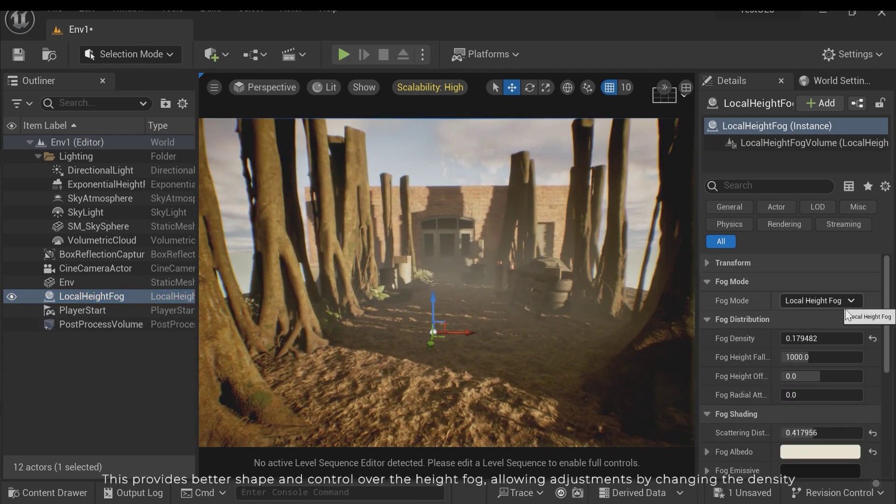
pyautogui.scroll(-1, 850, 318)
pyautogui.scroll(-1, 850, 321)
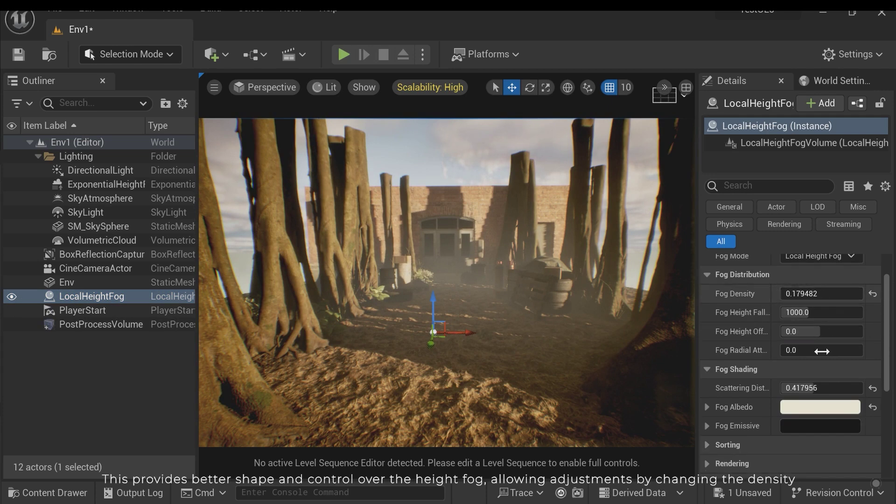
pyautogui.moveTo(812, 293); pyautogui.dragTo(841, 294)
pyautogui.hotkey('ctrl', 'z')
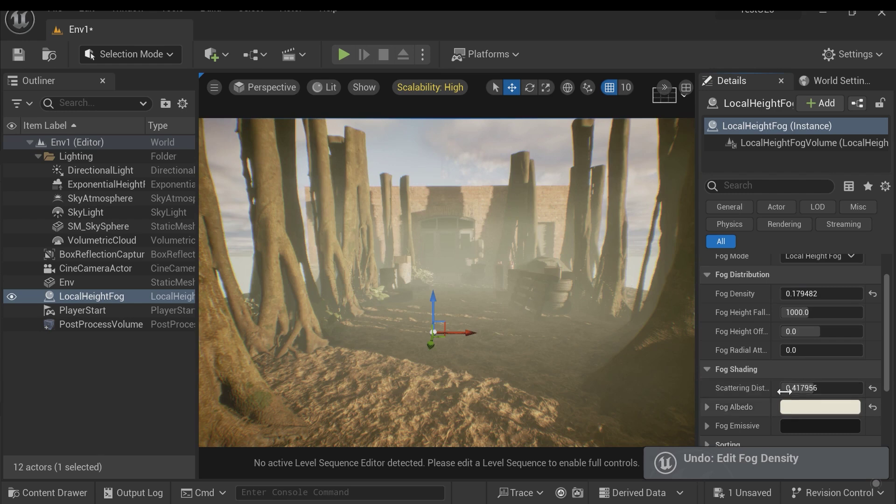
# Try a higher Scattering Distribution in the LocalHeightFog's fog shading and undo the edit
pyautogui.moveTo(818, 388); pyautogui.dragTo(864, 388)
pyautogui.hotkey('ctrl', 'z')
pyautogui.moveTo(374, 284)
pyautogui.mouseDown(button='right')
pyautogui.moveTo(387, 284)
pyautogui.moveTo(374, 283)
pyautogui.mouseUp(button='right')
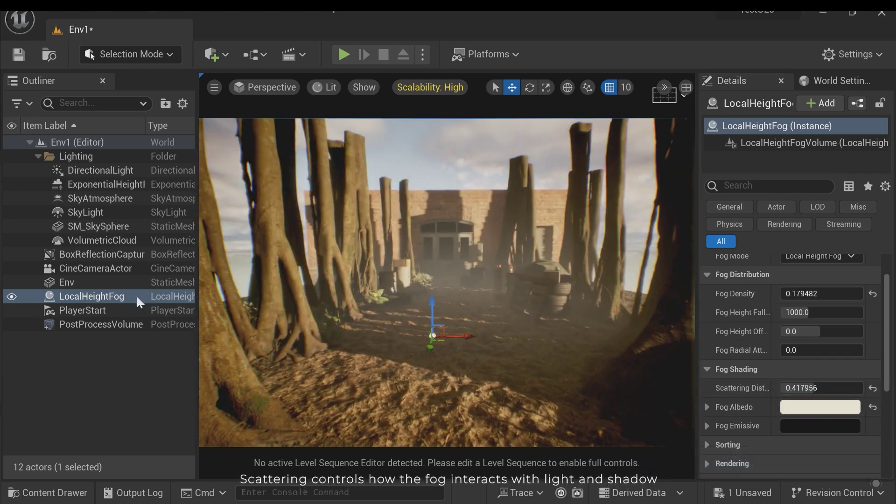
# Select the PostProcessVolume, try a different Bloom Intensity while facing the light, and undo the change
pyautogui.click(87, 326)
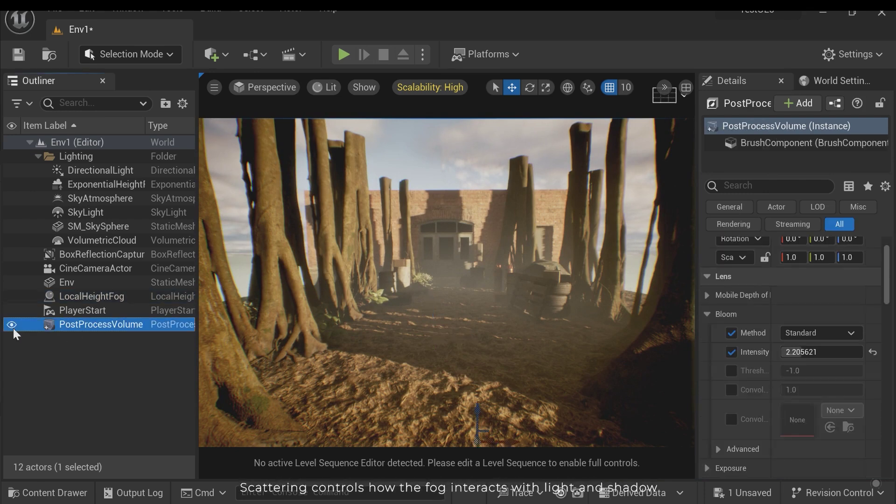
pyautogui.scroll(2, 794, 327)
pyautogui.scroll(-3, 831, 341)
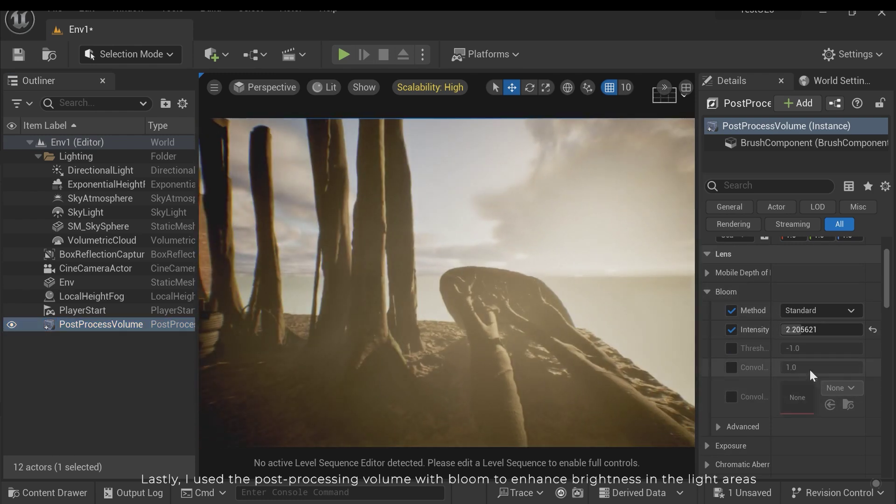
pyautogui.moveTo(804, 331); pyautogui.dragTo(841, 331)
pyautogui.hotkey('ctrl', 'z')
pyautogui.hotkey('ctrl', 'z')
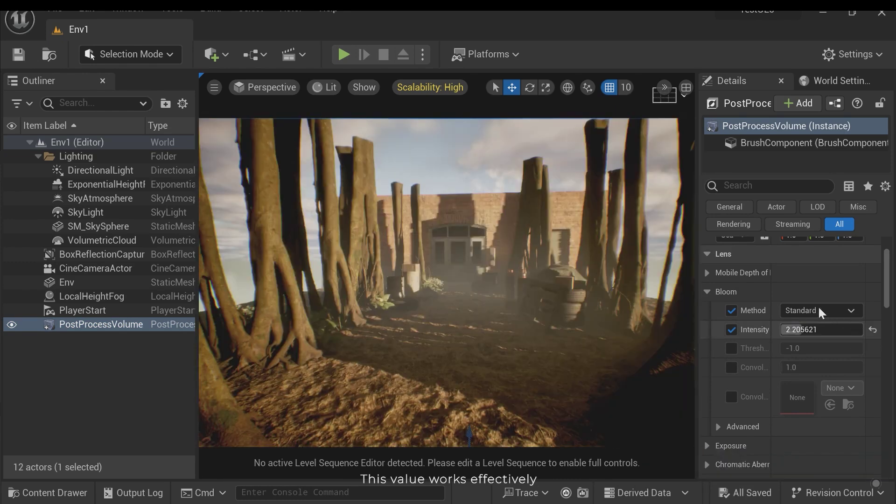
# Try a different Local Exposure Detail Strength on the PostProcessVolume and undo the edit
pyautogui.scroll(-8, 822, 324)
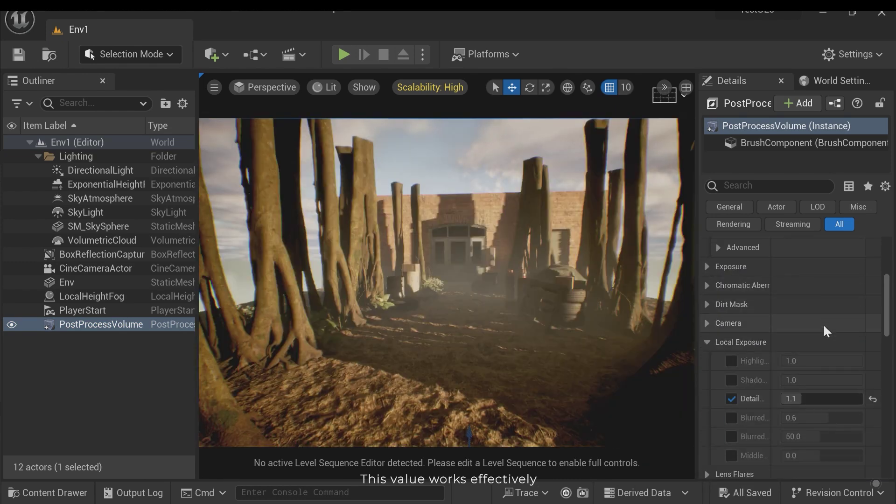
pyautogui.scroll(-3, 823, 325)
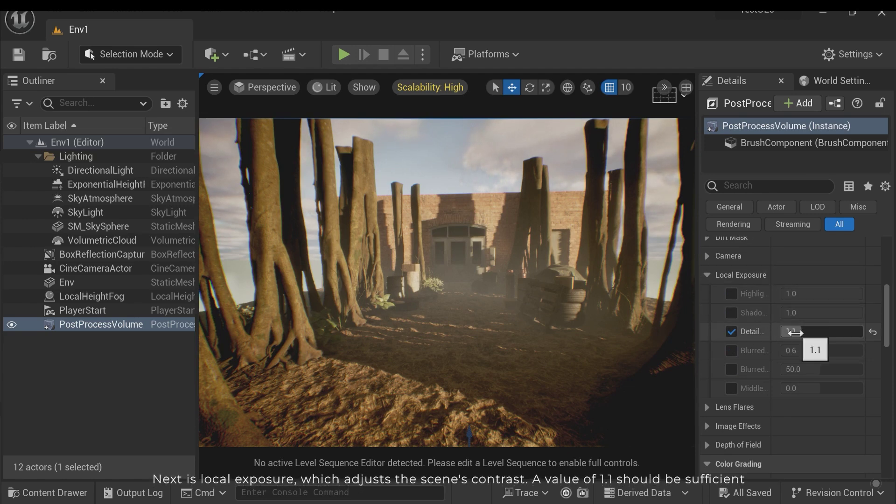
pyautogui.moveTo(795, 332); pyautogui.dragTo(840, 333)
pyautogui.hotkey('ctrl', 'z')
pyautogui.hotkey('ctrl', 'z')
# Test a Color Grading Temp of 9818.525391 on the PostProcessVolume, undo it, and try a different Tint
pyautogui.scroll(-5, 805, 349)
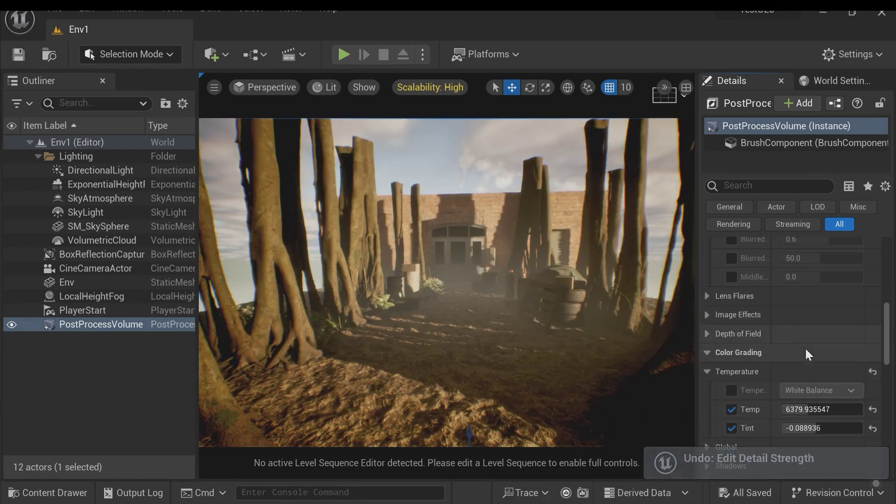
pyautogui.scroll(-3, 807, 349)
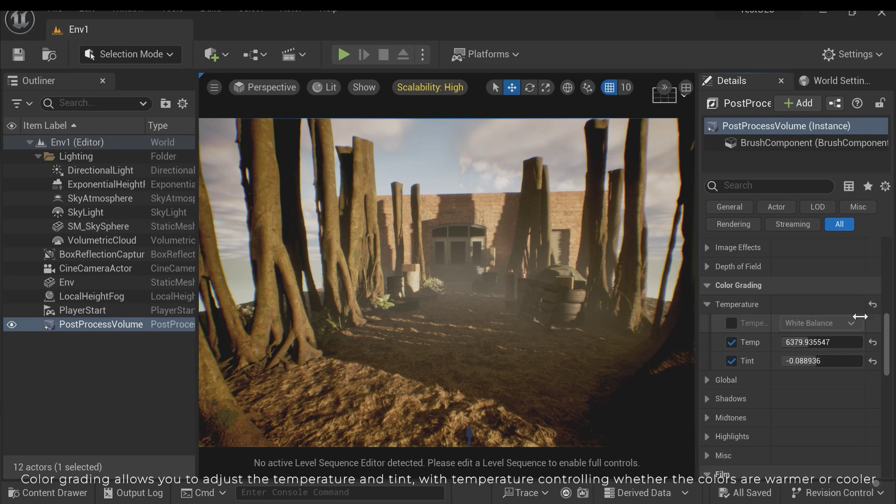
pyautogui.moveTo(805, 341); pyautogui.dragTo(836, 342)
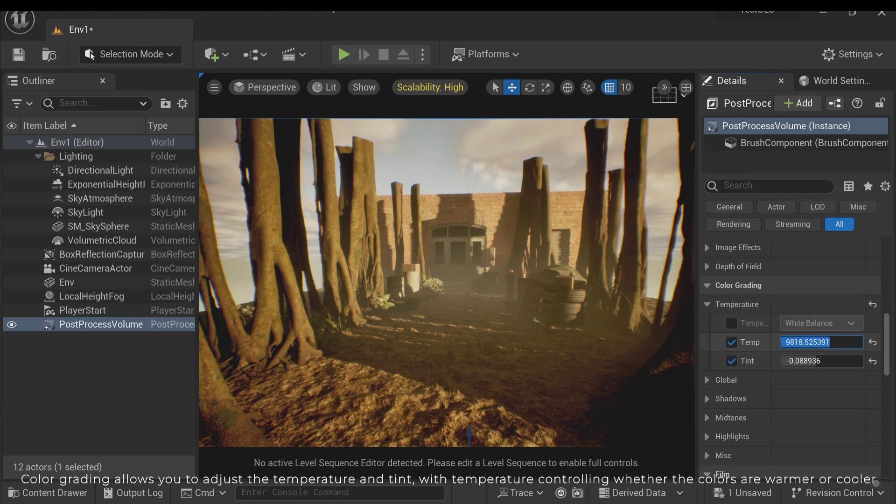
pyautogui.hotkey('ctrl', 'z')
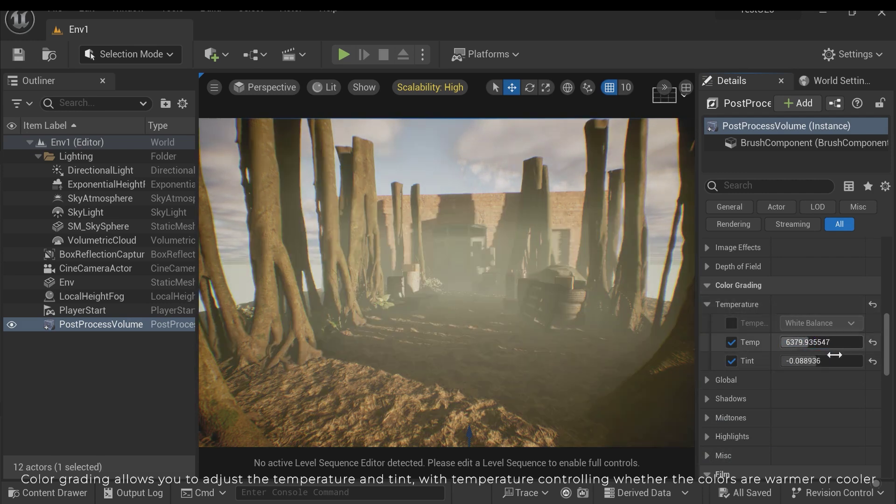
pyautogui.moveTo(827, 361); pyautogui.dragTo(838, 361)
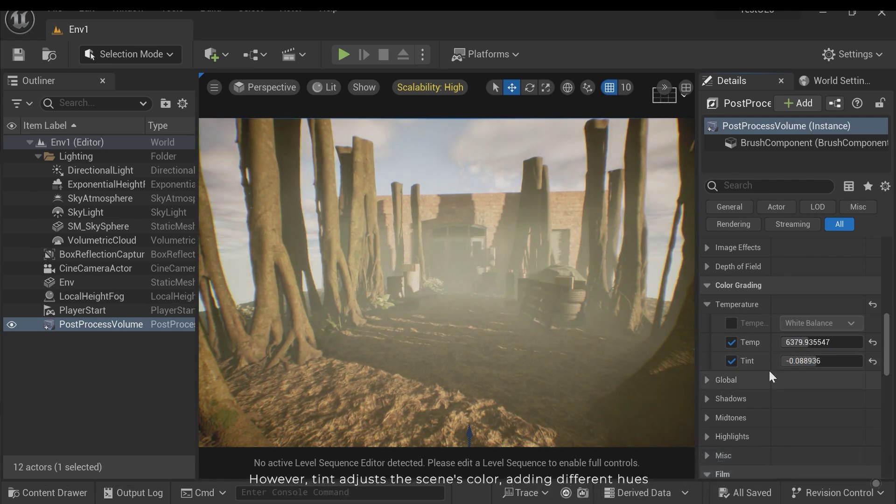
# Try a different Film Toe value on the PostProcessVolume and undo the edit
pyautogui.scroll(-1, 772, 376)
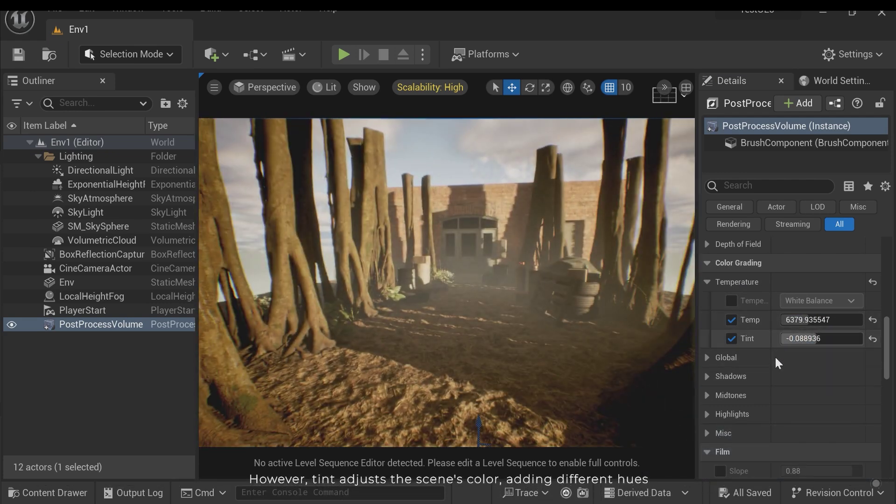
pyautogui.scroll(-5, 784, 355)
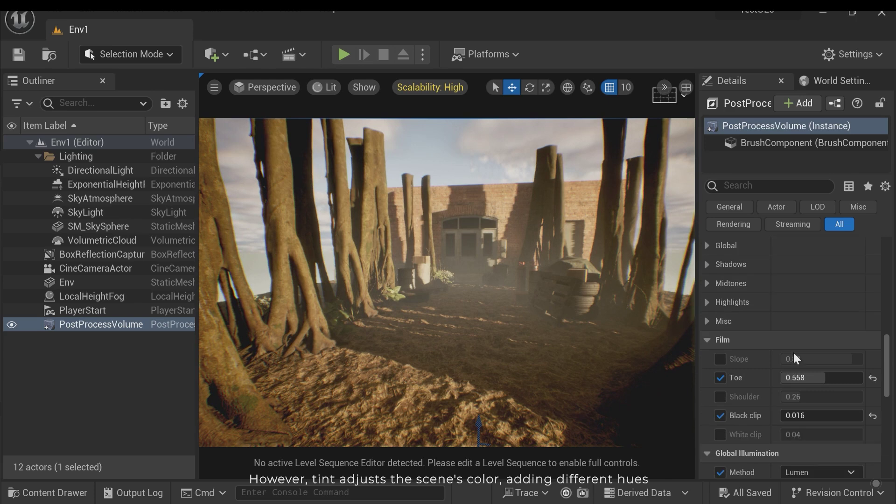
pyautogui.scroll(-2, 805, 343)
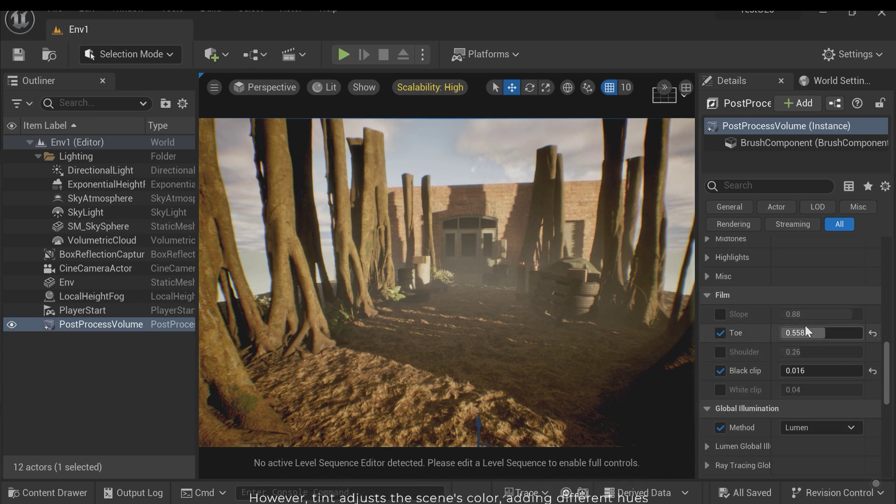
pyautogui.moveTo(806, 329); pyautogui.dragTo(800, 329)
pyautogui.hotkey('ctrl', 'z')
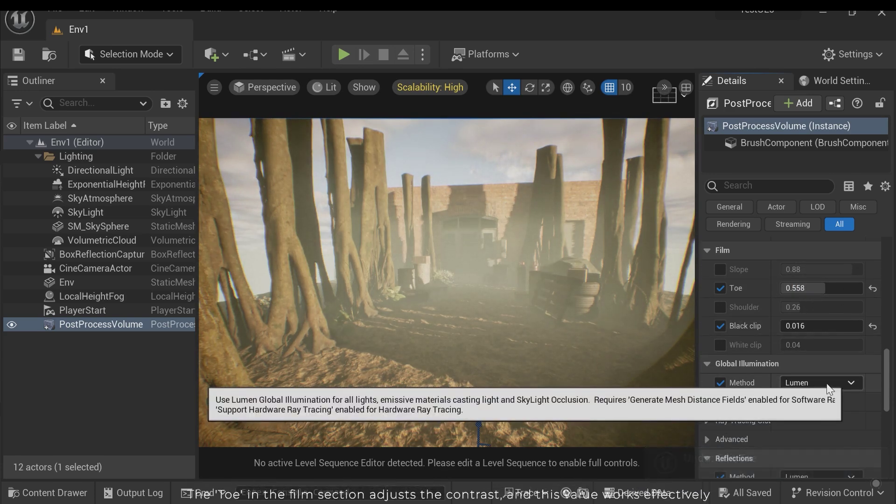
# Check the PostProcessVolume's Global Illumination method, search the Project Settings for "lumen" to review the related rendering options, and close them
pyautogui.scroll(-4, 827, 374)
pyautogui.scroll(-1, 827, 368)
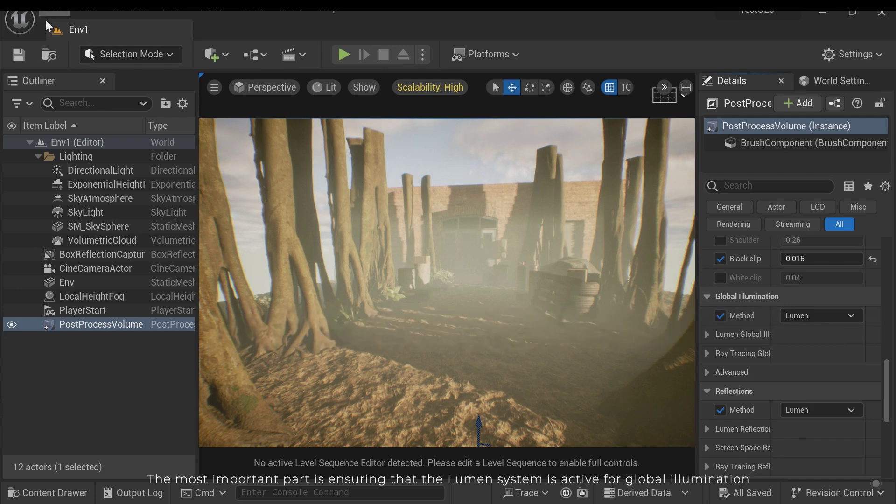
pyautogui.click(55, 8)
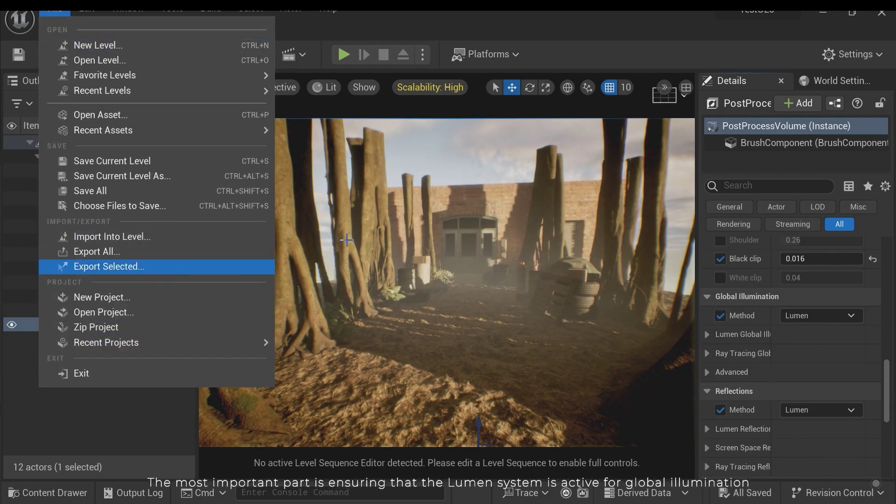
pyautogui.click(173, 9)
pyautogui.click(86, 9)
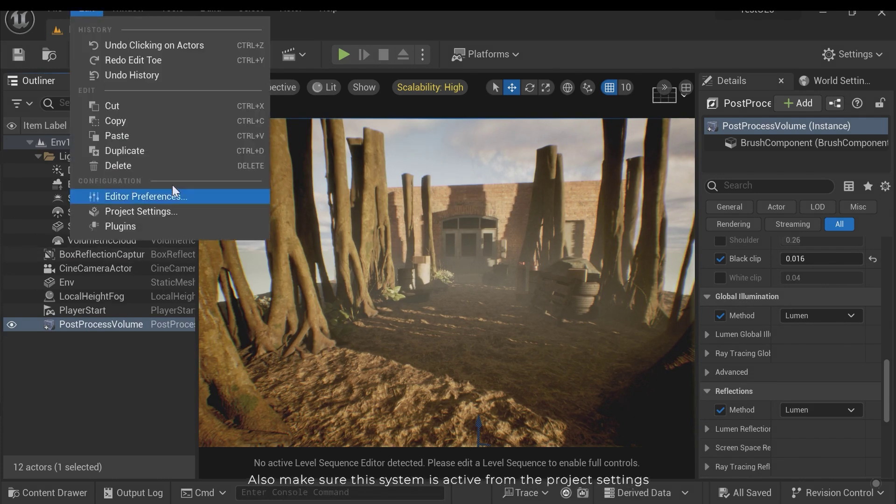
pyautogui.click(158, 209)
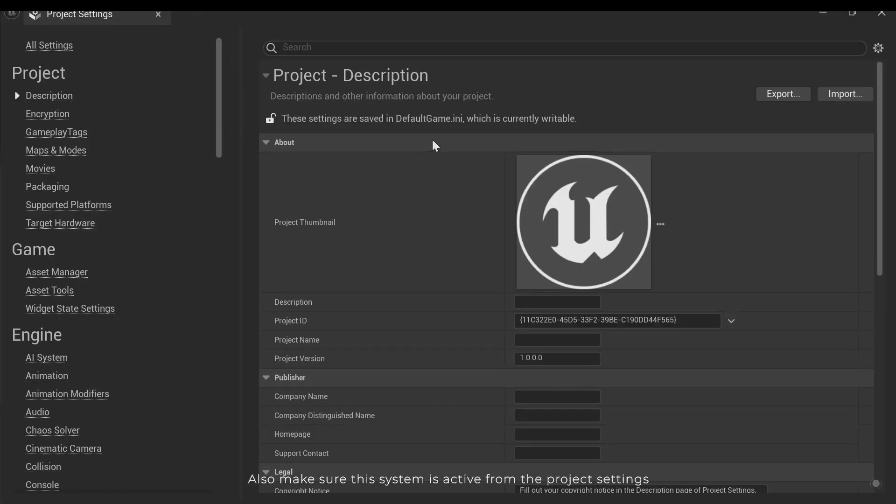
pyautogui.write('lumen')
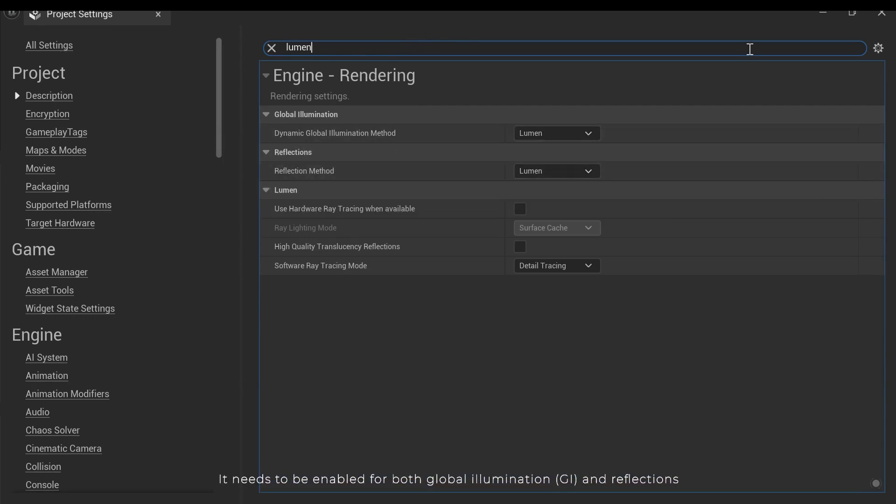
pyautogui.click(883, 13)
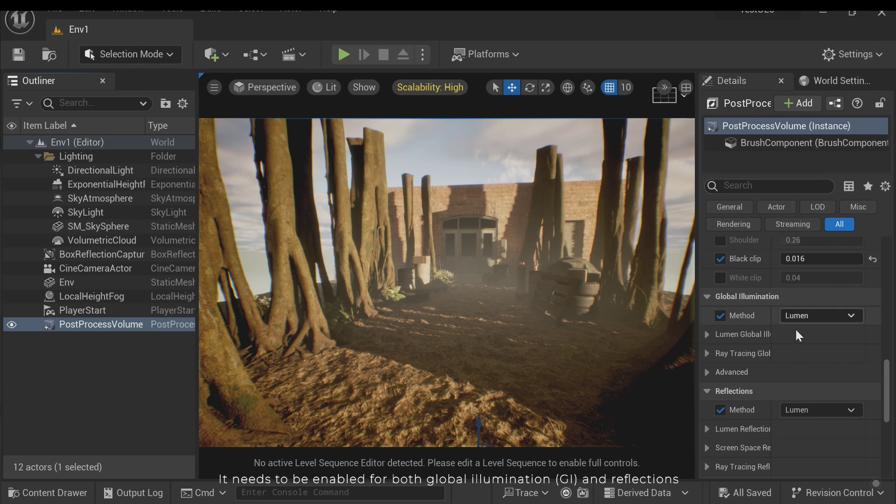
# Examine the PostProcessVolume's Reflections method and its remaining Rendering Features settings, returning to the start of its details
pyautogui.scroll(-4, 788, 346)
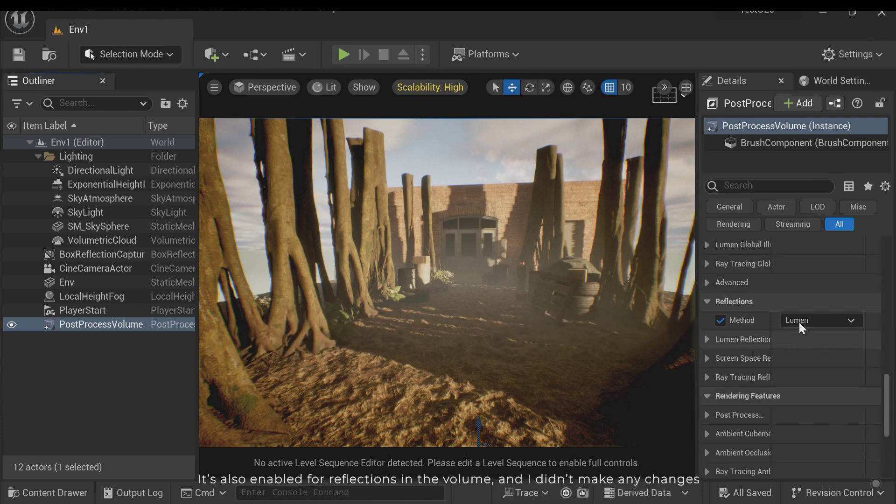
pyautogui.scroll(-7, 813, 324)
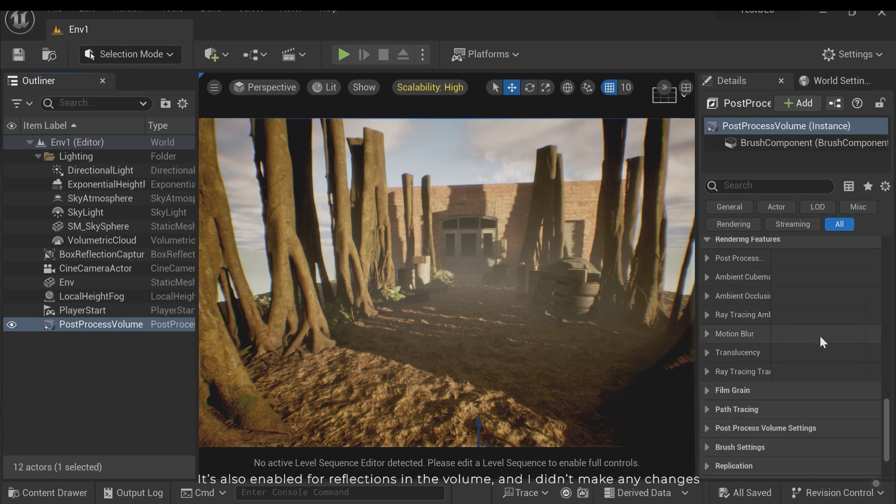
pyautogui.scroll(-4, 822, 343)
pyautogui.scroll(13, 799, 418)
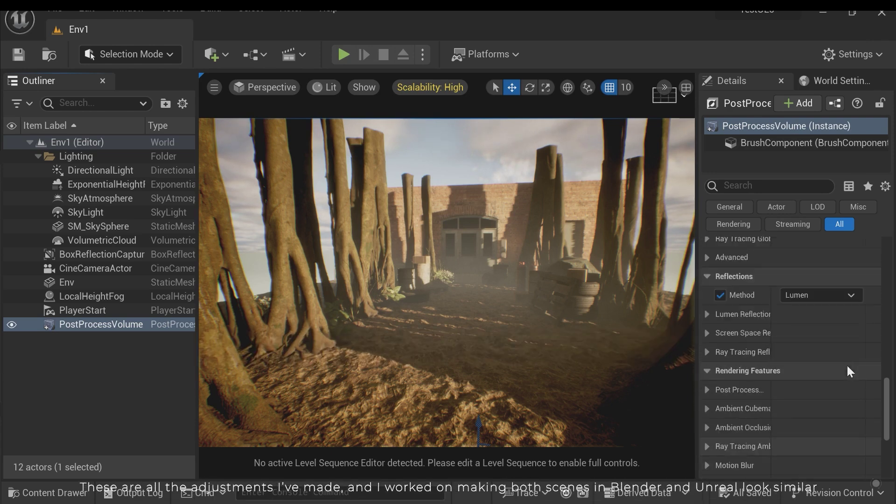
pyautogui.scroll(20, 857, 362)
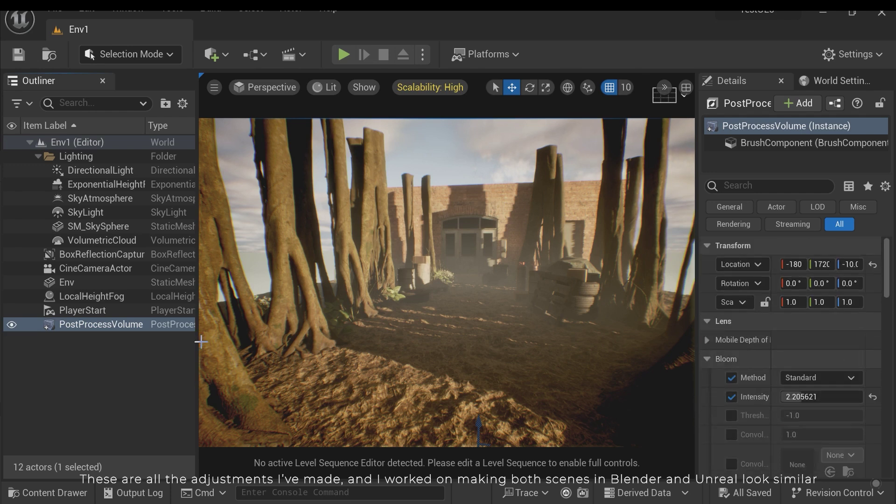
# Toggle the PostProcessVolume's visibility to compare the level with and without its post-processing
pyautogui.click(12, 327)
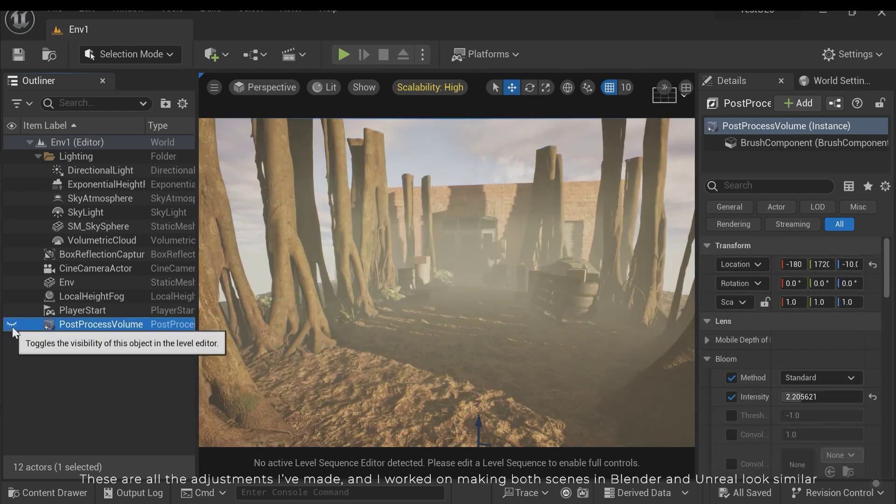
pyautogui.scroll(-4, 363, 272)
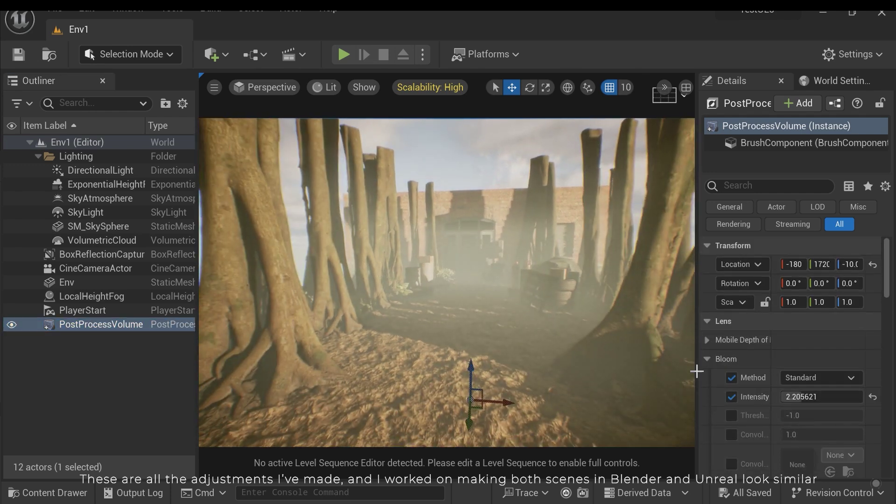